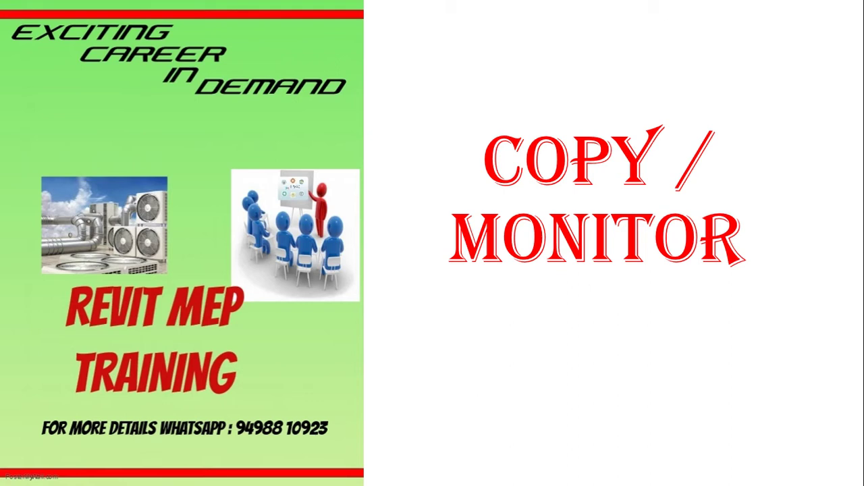
# Step: Switch from the Copy / Monitor title slideshow to Revit's Recent Files start screen
pyautogui.hotkey('alt', 'Tab')
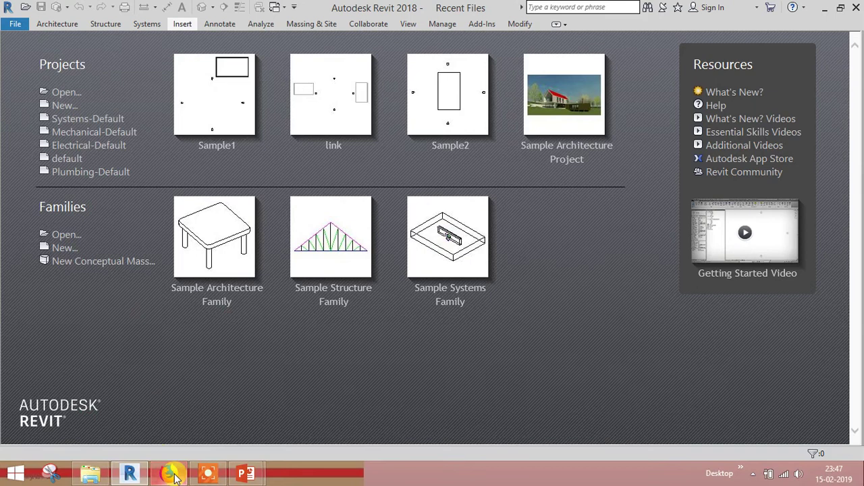
# Step: Create a Systems-Default project and link Office Building.rvt using Auto - Origin to Origin positioning
pyautogui.click(112, 118)
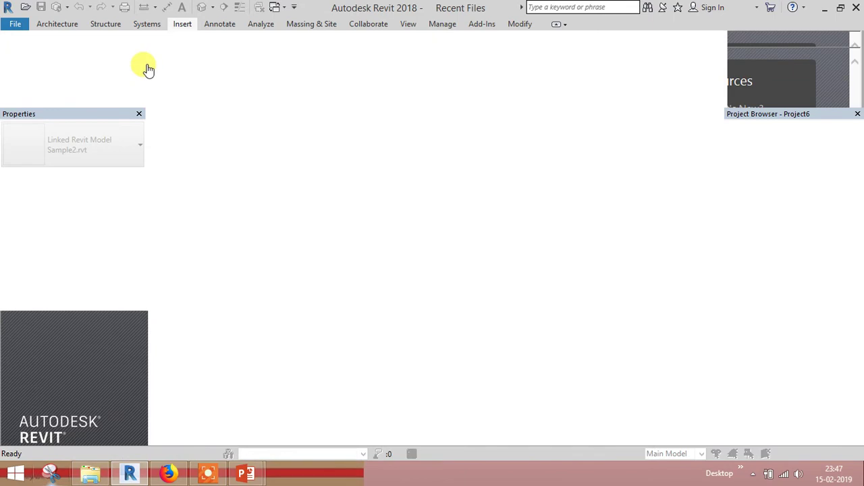
pyautogui.click(183, 25)
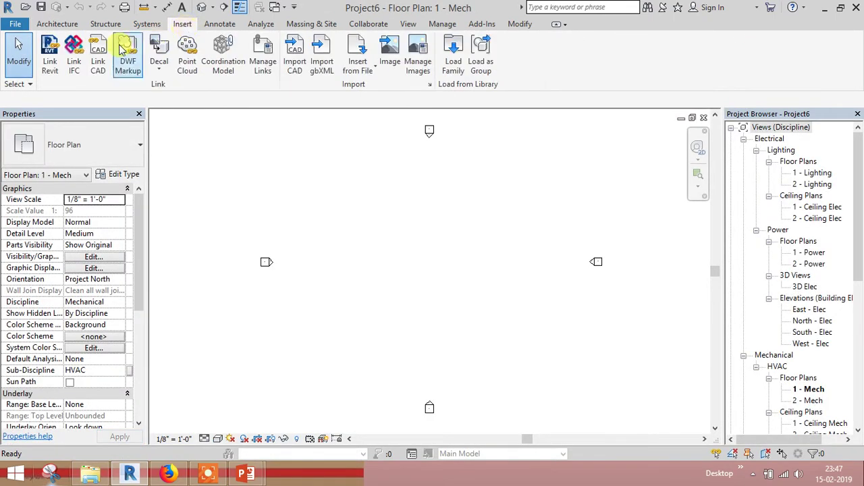
pyautogui.click(58, 60)
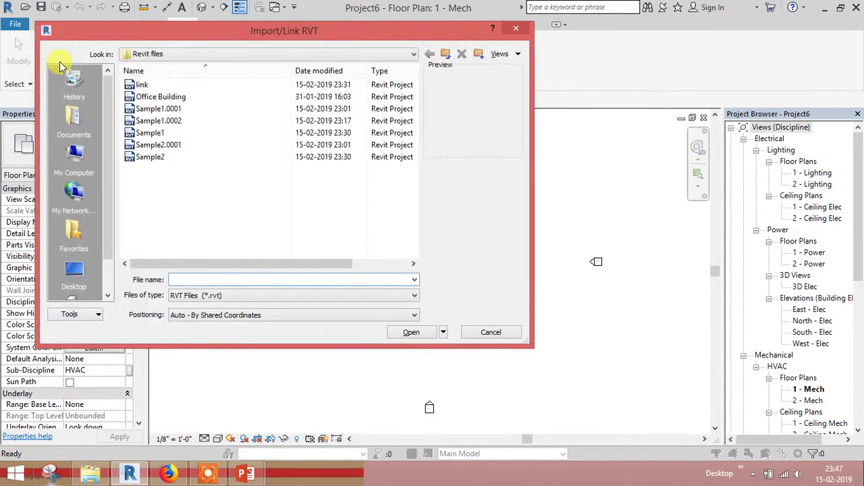
pyautogui.click(173, 100)
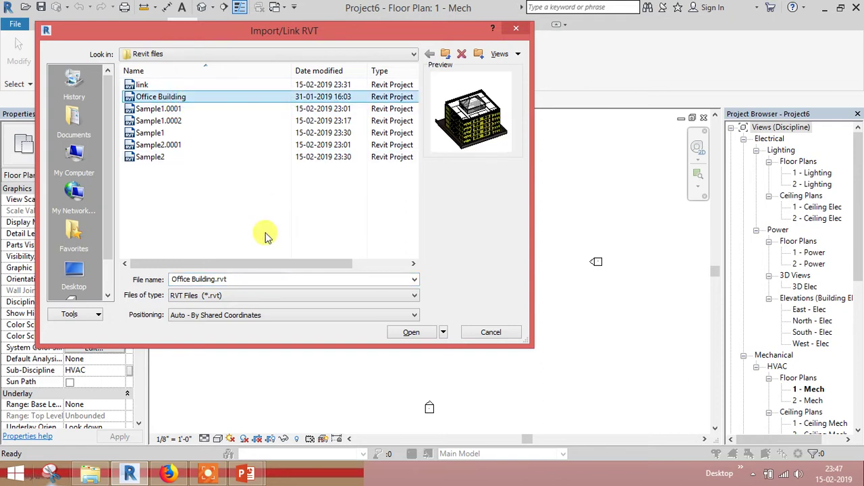
pyautogui.click(279, 315)
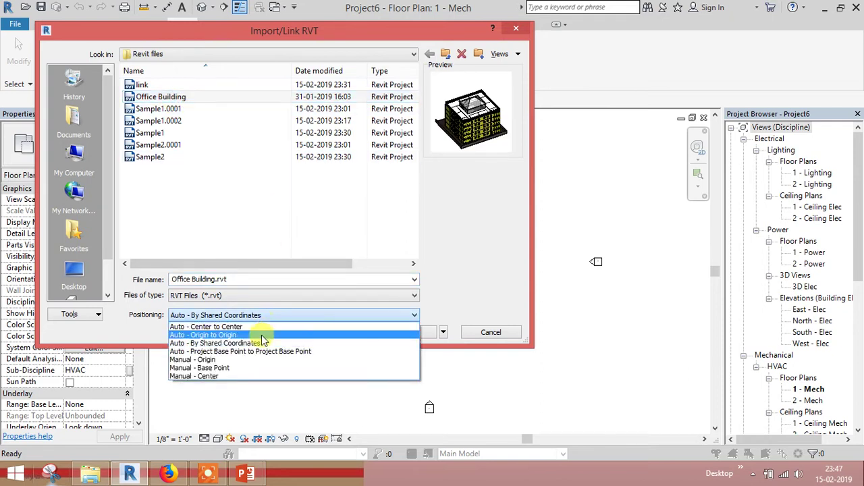
pyautogui.click(270, 335)
pyautogui.click(398, 335)
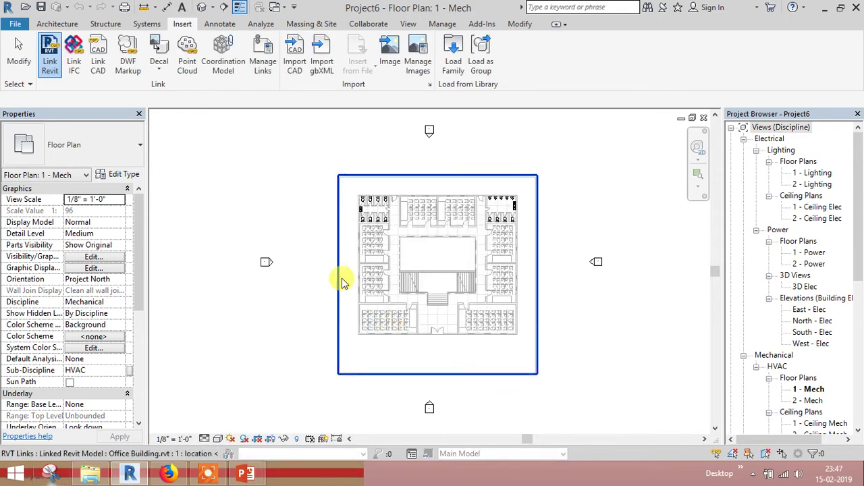
# Step: Select the linked Office Building model, test moving it, and undo the move
pyautogui.click(382, 257)
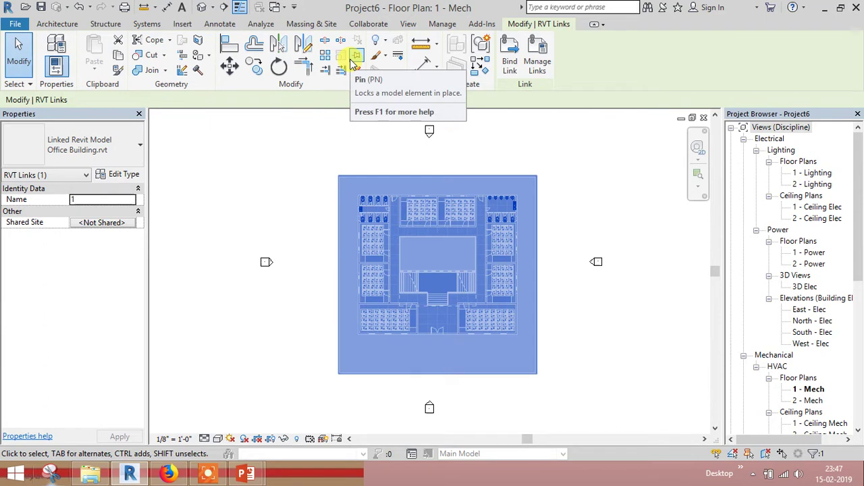
pyautogui.click(383, 208)
pyautogui.moveTo(383, 208); pyautogui.dragTo(271, 203)
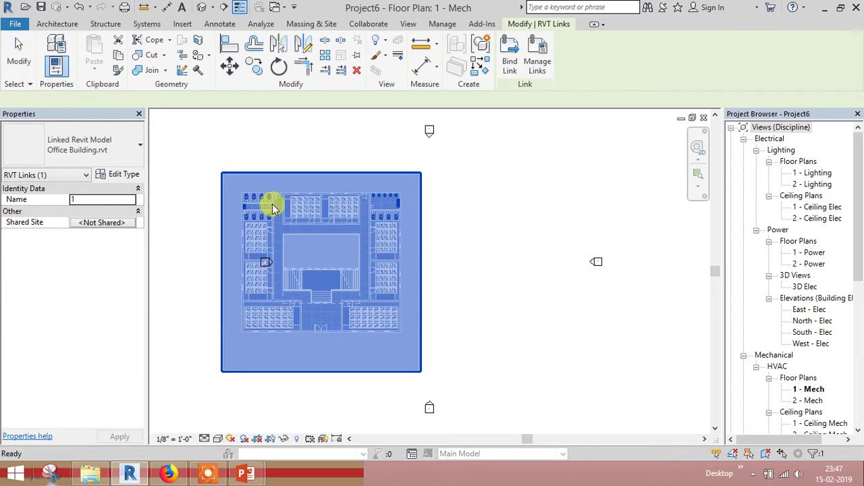
pyautogui.hotkey('ctrl', 'z')
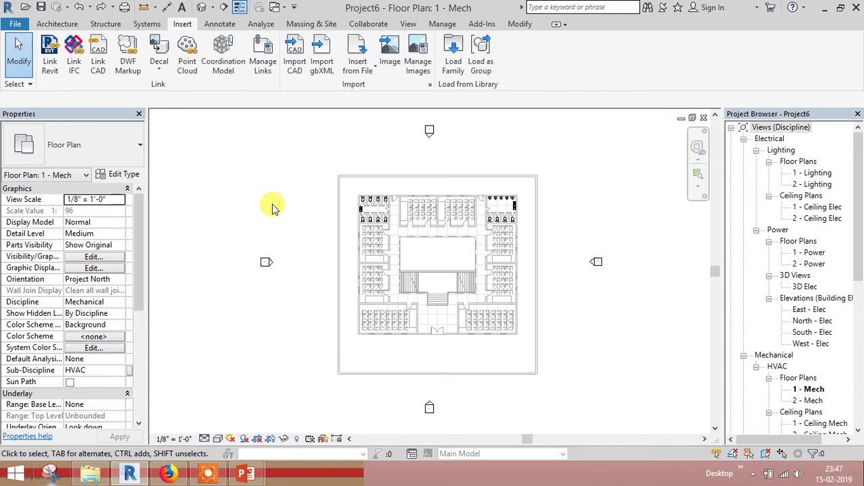
# Step: Pin the linked model, confirm it no longer moves, and open the default 3D view
pyautogui.click(414, 203)
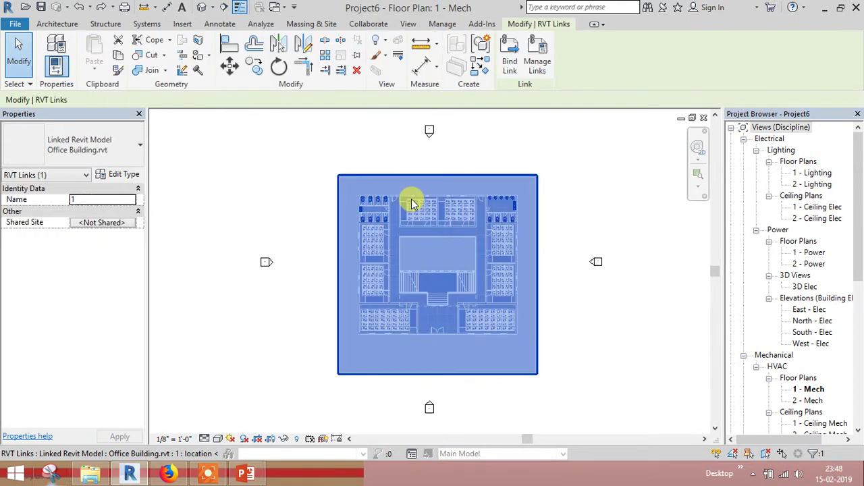
pyautogui.click(357, 58)
pyautogui.moveTo(422, 213); pyautogui.dragTo(318, 218)
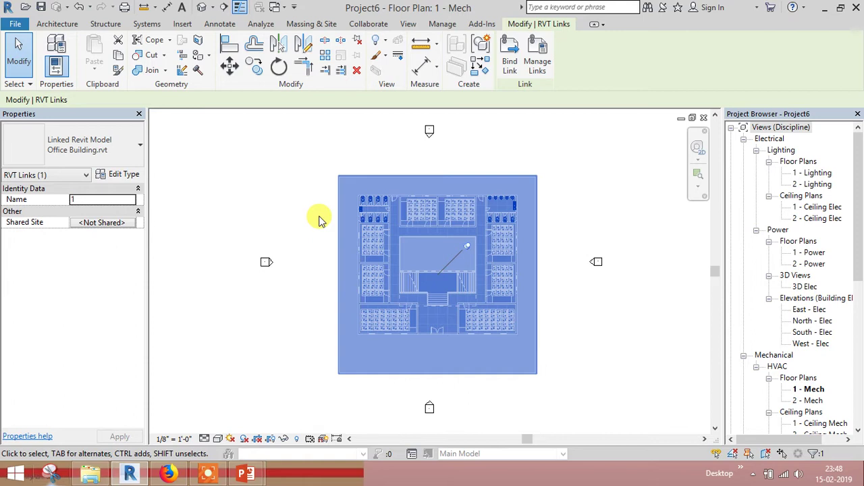
pyautogui.click(201, 8)
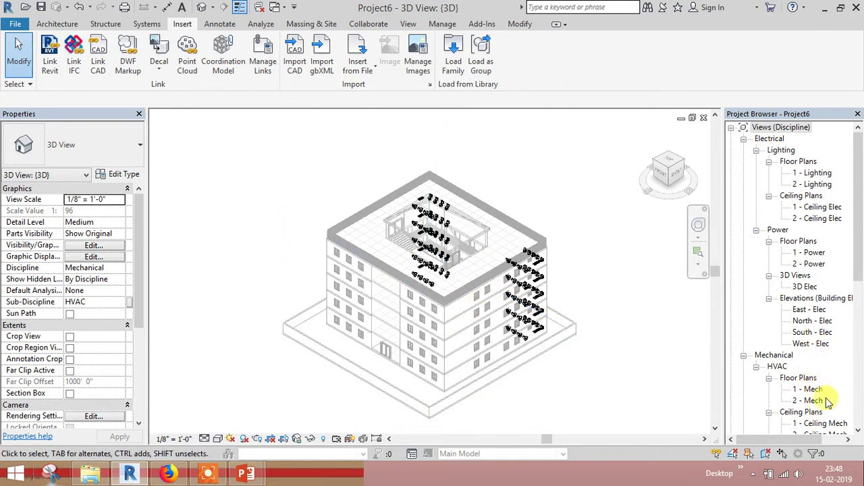
pyautogui.moveTo(859, 277); pyautogui.dragTo(859, 337)
pyautogui.click(834, 356)
pyautogui.click(810, 367)
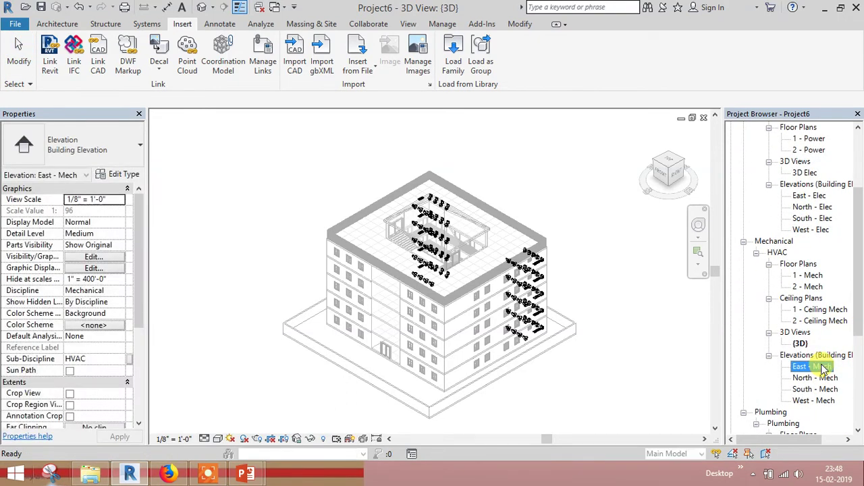
pyautogui.doubleClick(824, 369)
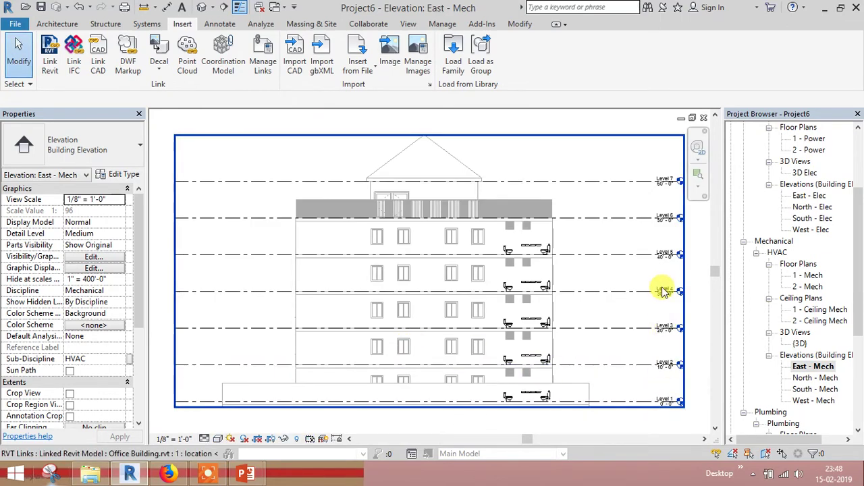
pyautogui.doubleClick(810, 276)
pyautogui.click(808, 287)
pyautogui.doubleClick(807, 287)
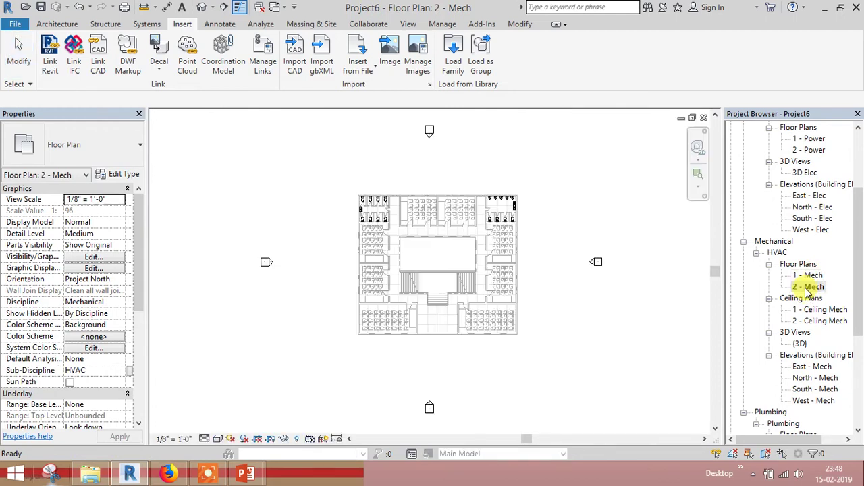
pyautogui.scroll(3, 480, 250)
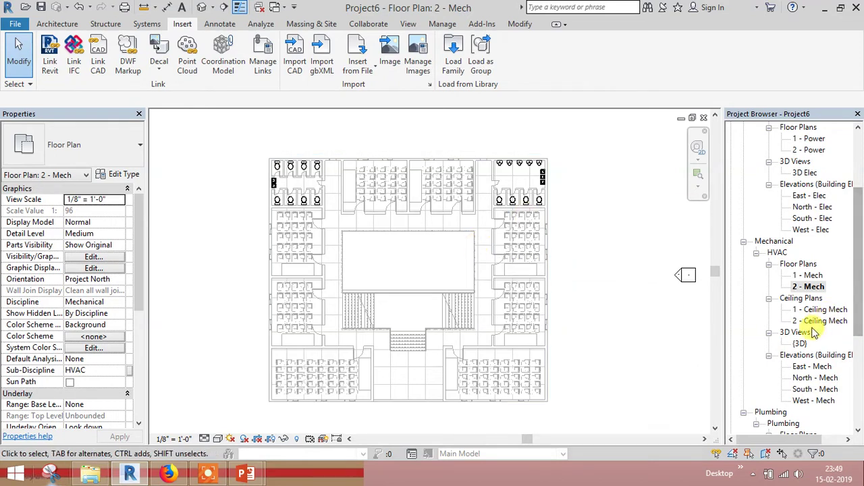
pyautogui.doubleClick(801, 344)
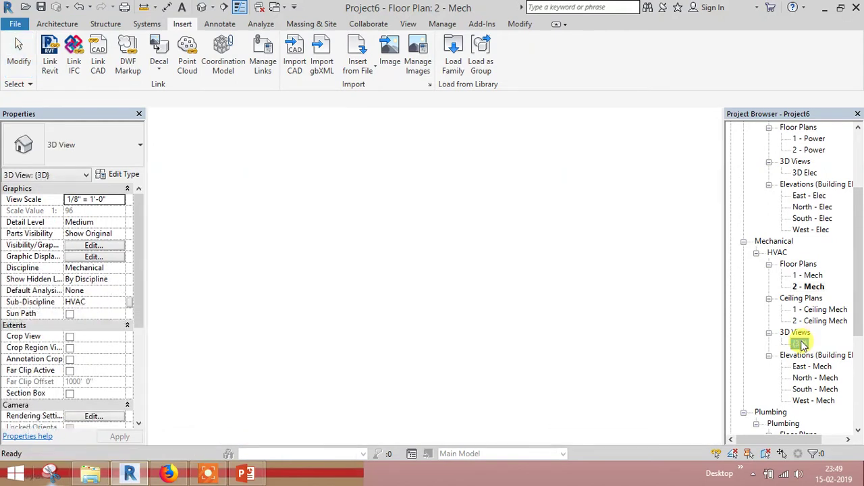
pyautogui.scroll(3, 429, 330)
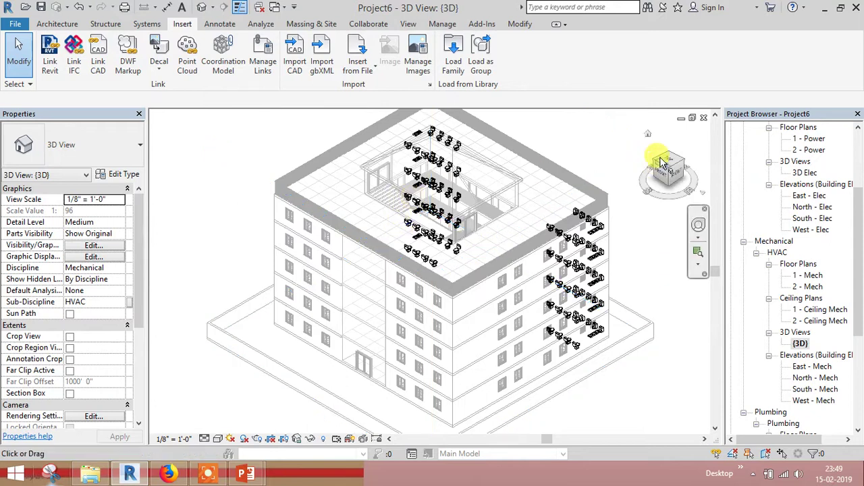
# Step: Save the project as 'Linking level' when closing the 3D view
pyautogui.click(703, 119)
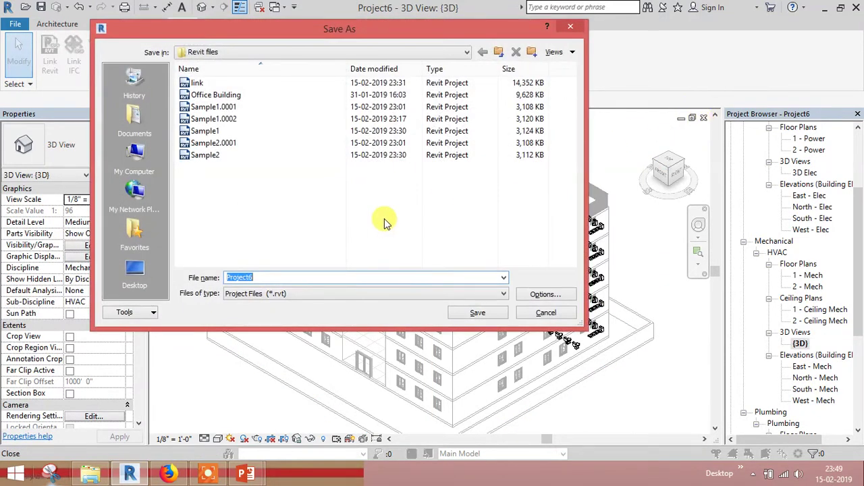
pyautogui.write('Linking a')
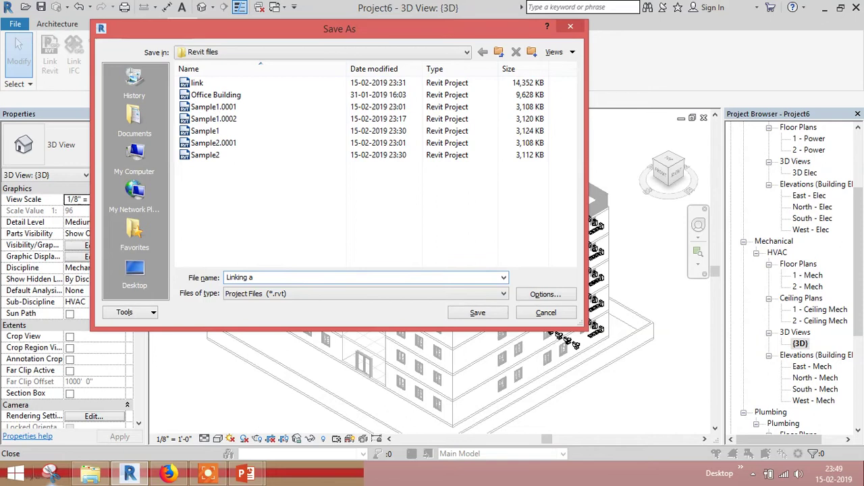
pyautogui.press('BackSpace')
pyautogui.write('level')
pyautogui.click(483, 312)
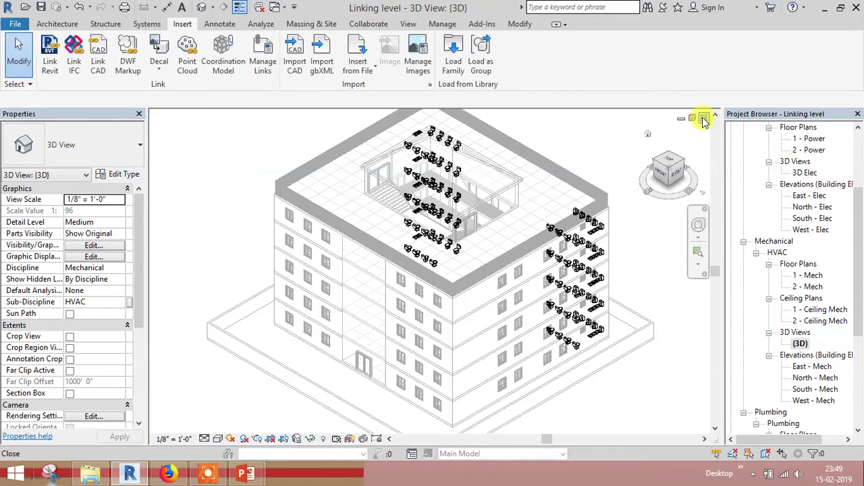
# Step: Close the remaining 3D, 2 - Mech, 1 - Mech and East - Mech views
pyautogui.click(704, 119)
pyautogui.click(704, 119)
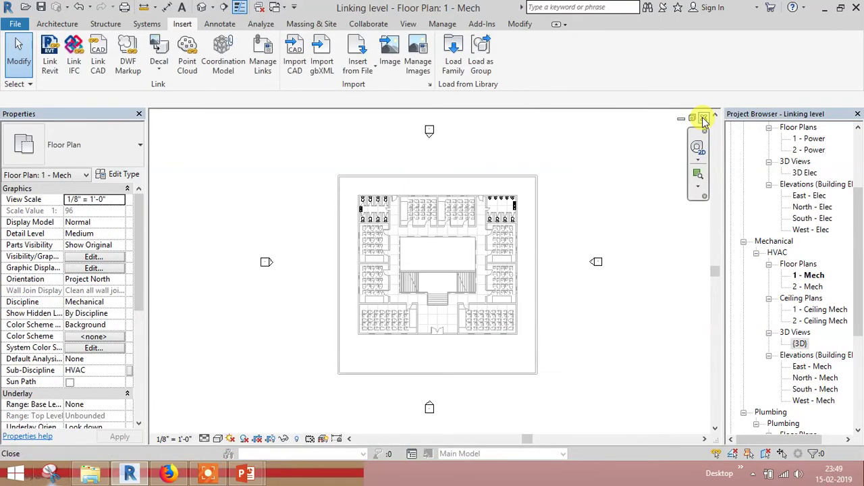
pyautogui.click(703, 120)
pyautogui.click(704, 120)
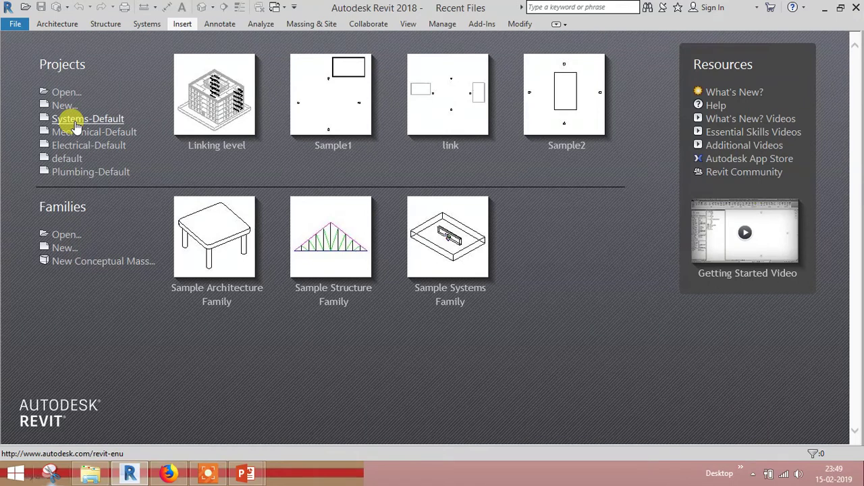
# Step: Start a new Systems-Default project and link the Sample1 model into it
pyautogui.click(74, 119)
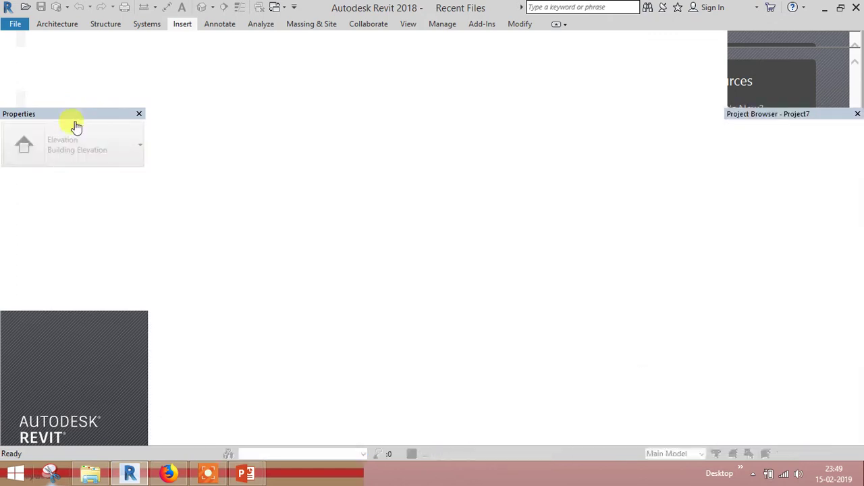
pyautogui.click(181, 29)
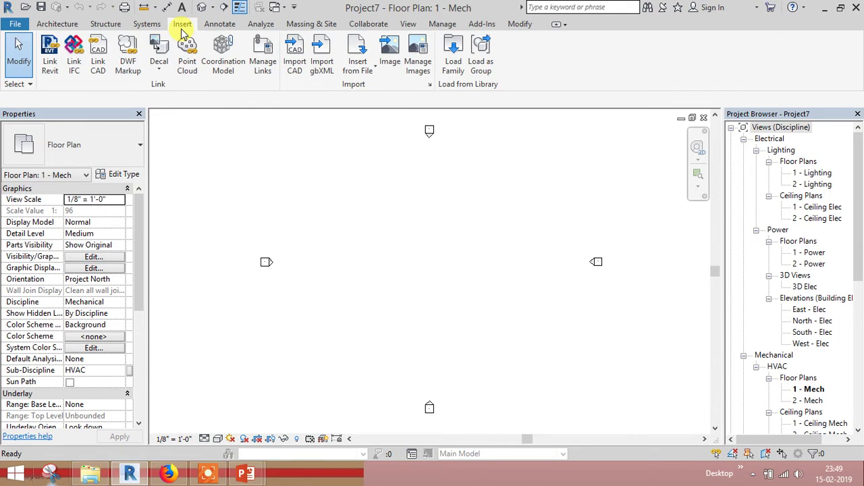
pyautogui.click(50, 54)
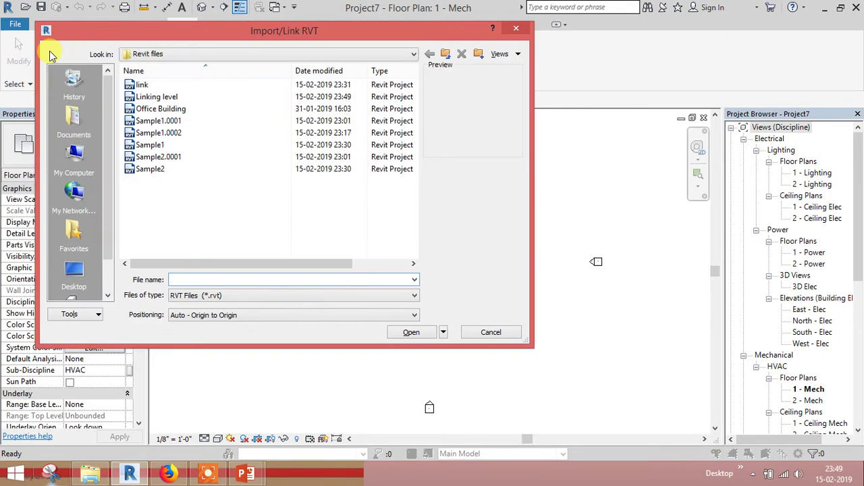
pyautogui.click(147, 146)
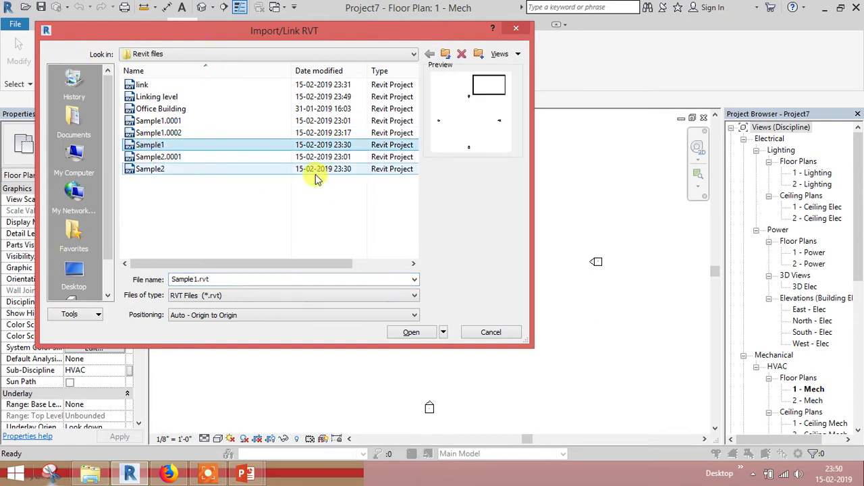
pyautogui.click(411, 332)
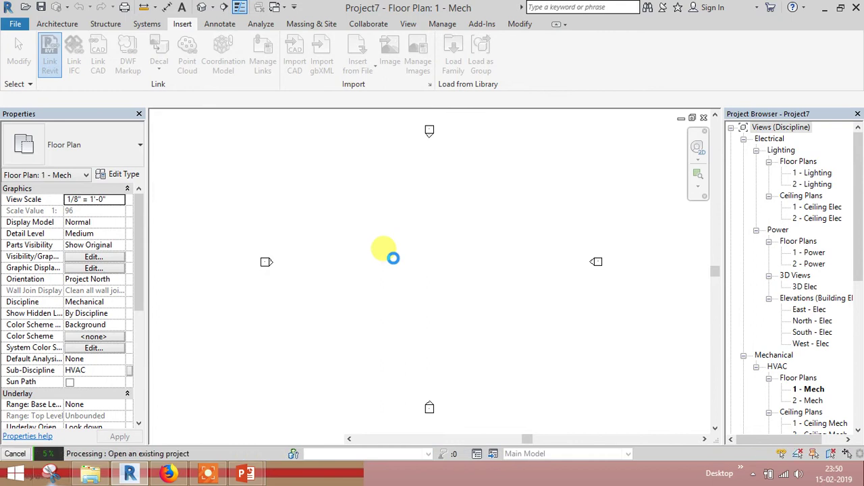
# Step: Open the East - Mech elevation and zoom in on Level 1, Level 2 and the linked building
pyautogui.moveTo(544, 231); pyautogui.dragTo(469, 344, button='middle')
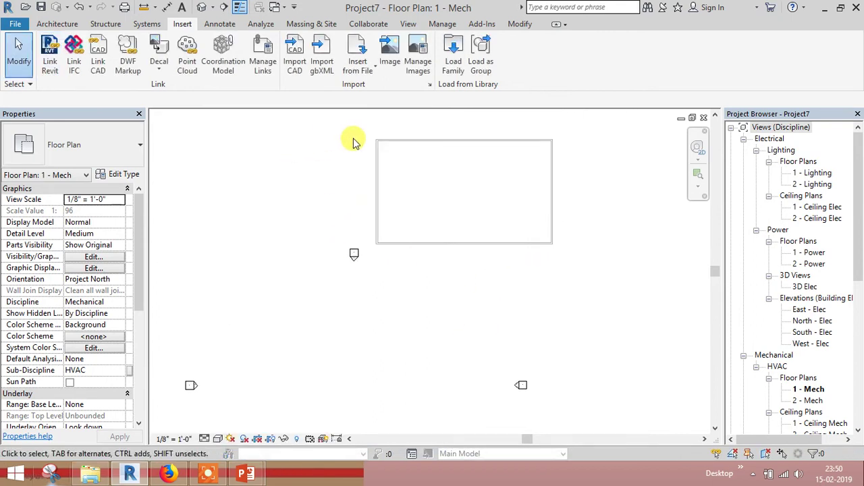
pyautogui.moveTo(859, 272); pyautogui.dragTo(859, 333)
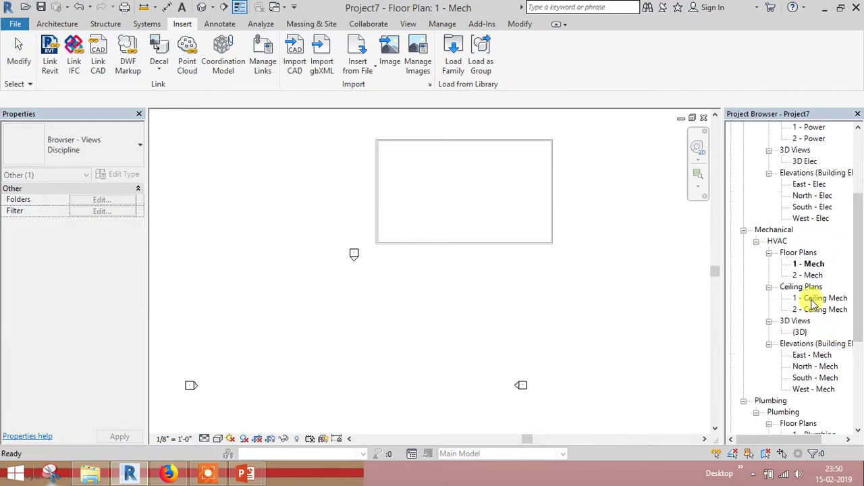
pyautogui.doubleClick(807, 355)
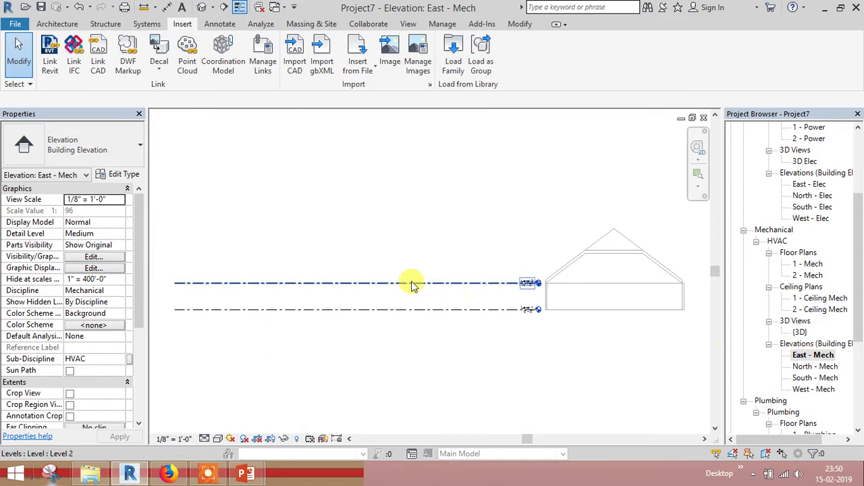
pyautogui.scroll(1, 439, 286)
pyautogui.moveTo(498, 281); pyautogui.dragTo(471, 221, button='middle')
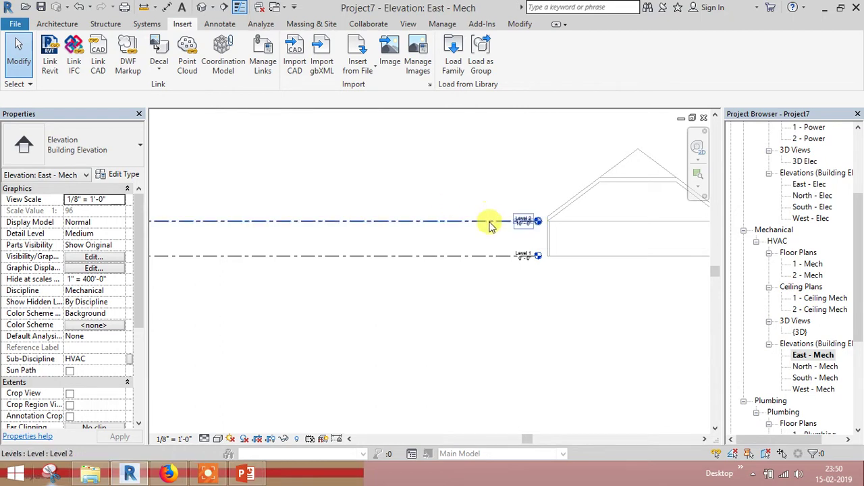
pyautogui.click(369, 28)
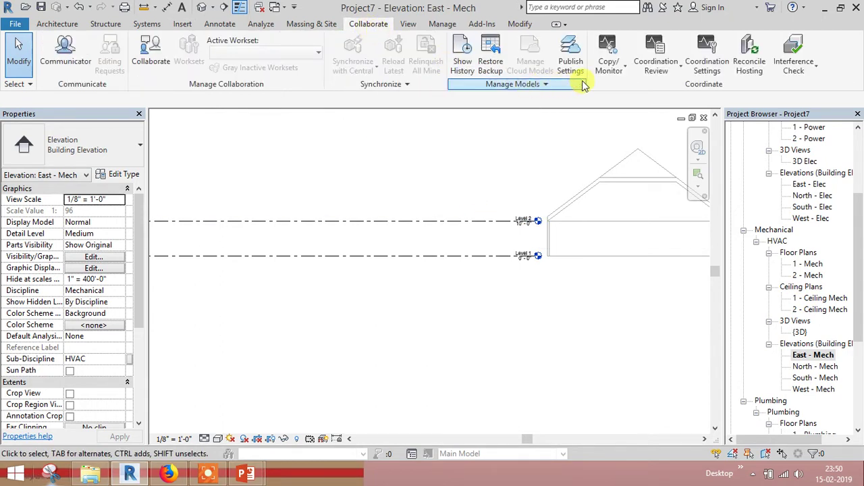
# Step: Choose Copy/Monitor > Select Link and pick the linked model in the elevation as the source
pyautogui.click(609, 76)
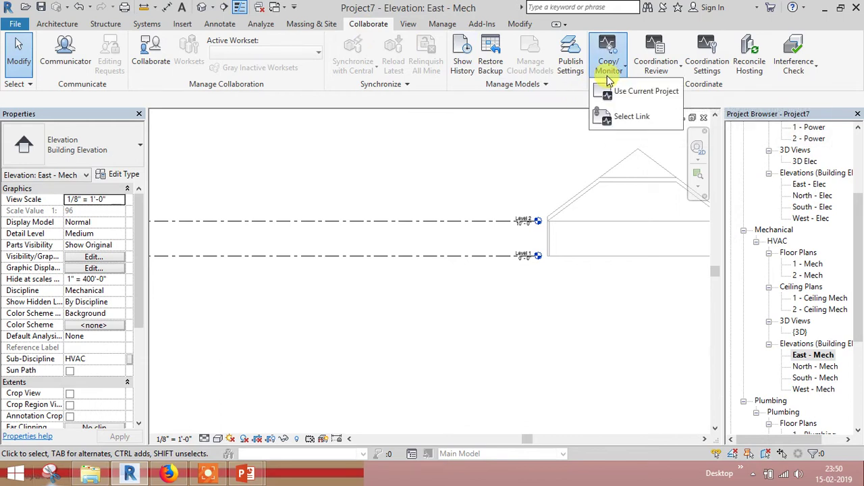
pyautogui.click(622, 116)
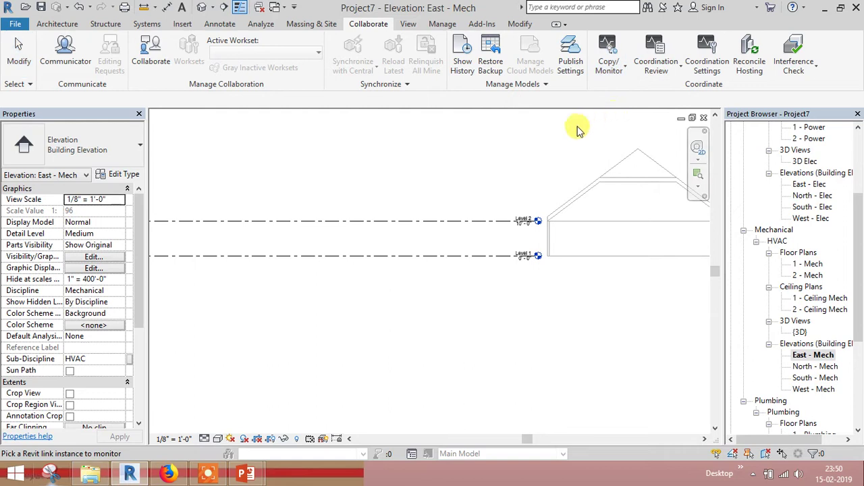
pyautogui.click(498, 225)
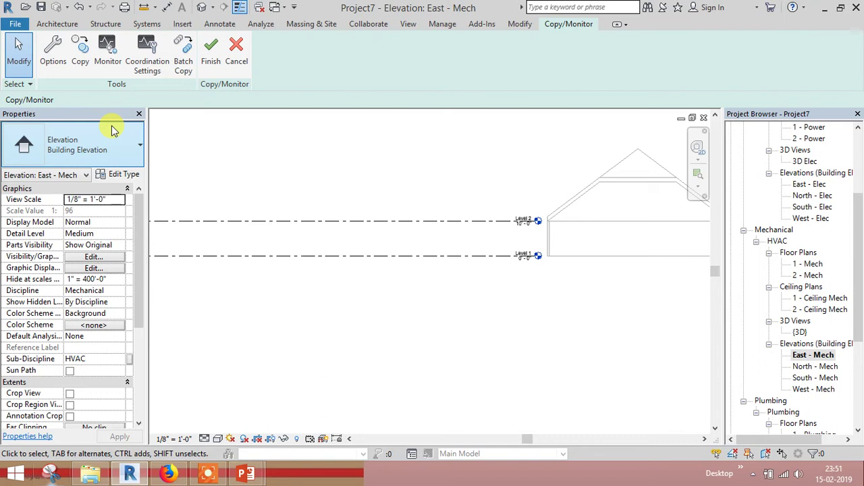
# Step: Monitor Level 1 against the linked model's matching level, then finish Copy/Monitor
pyautogui.click(107, 49)
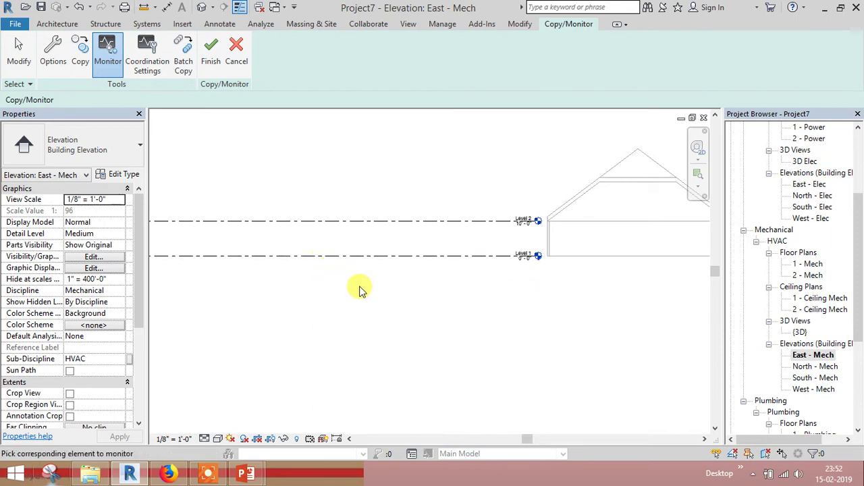
pyautogui.click(399, 261)
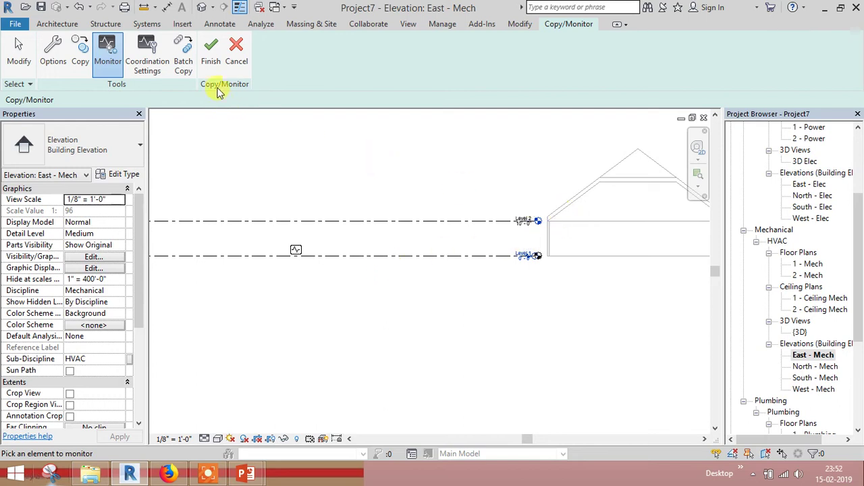
pyautogui.click(212, 58)
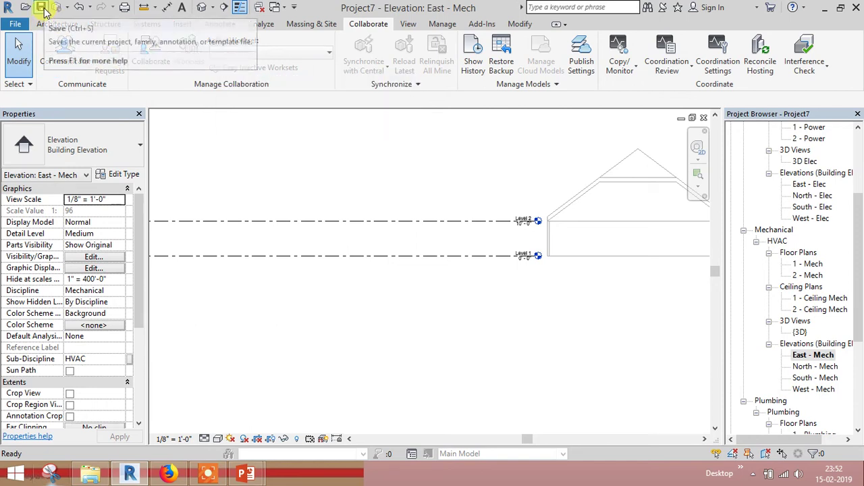
# Step: Save the project as Project7.rvt and close the East - Mech elevation and 1 - Mech plan
pyautogui.click(42, 8)
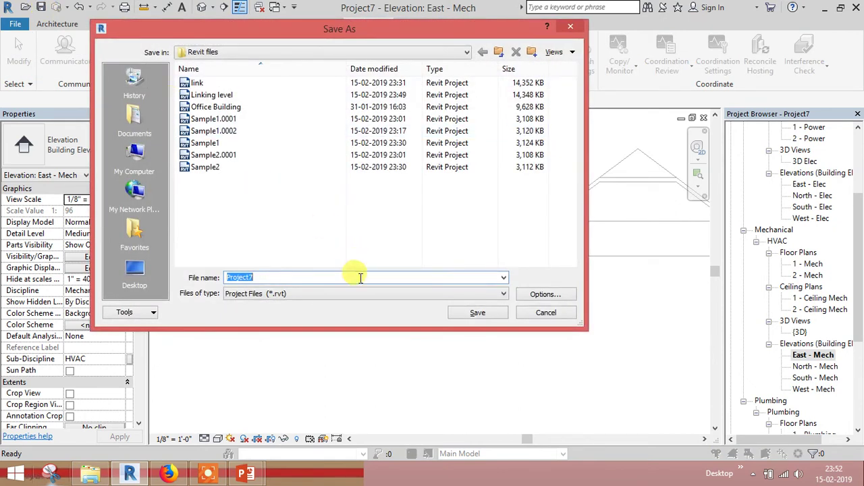
pyautogui.click(473, 314)
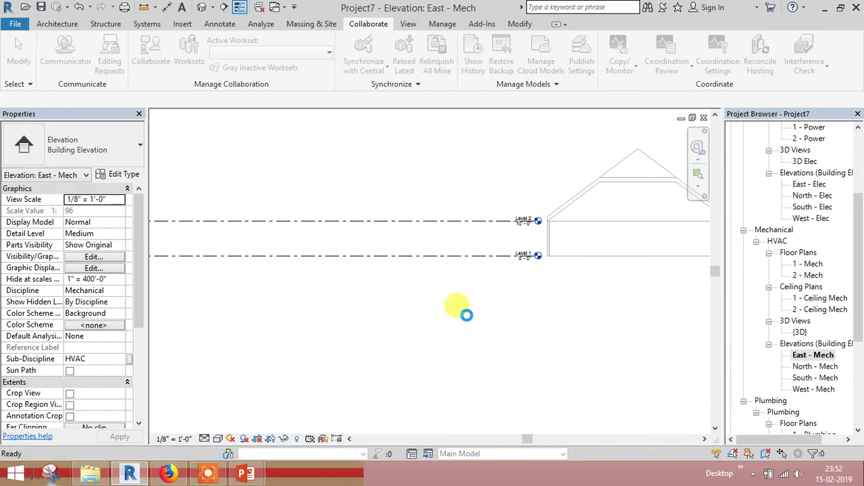
pyautogui.click(705, 118)
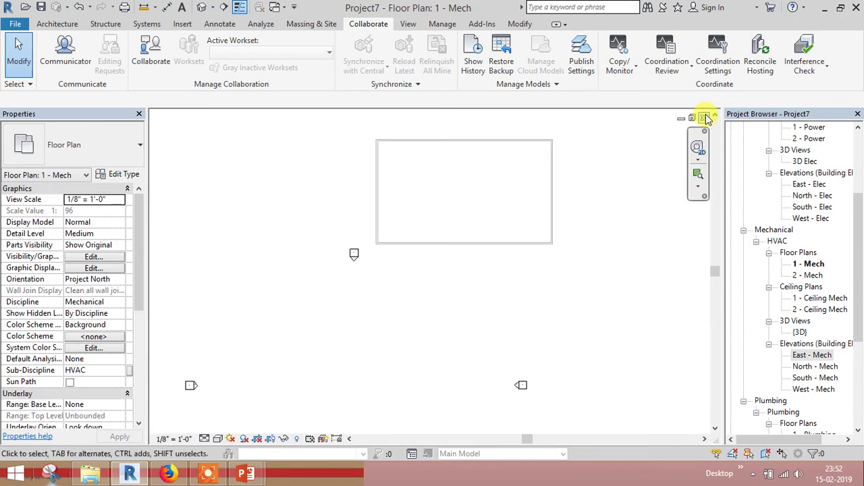
pyautogui.click(705, 118)
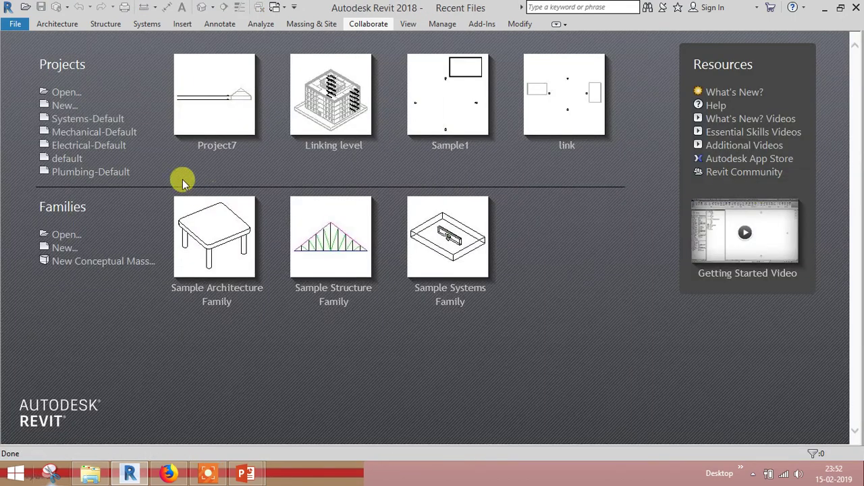
# Step: Open the Sample1 project and its East elevation, zoomed in on the levels
pyautogui.click(443, 93)
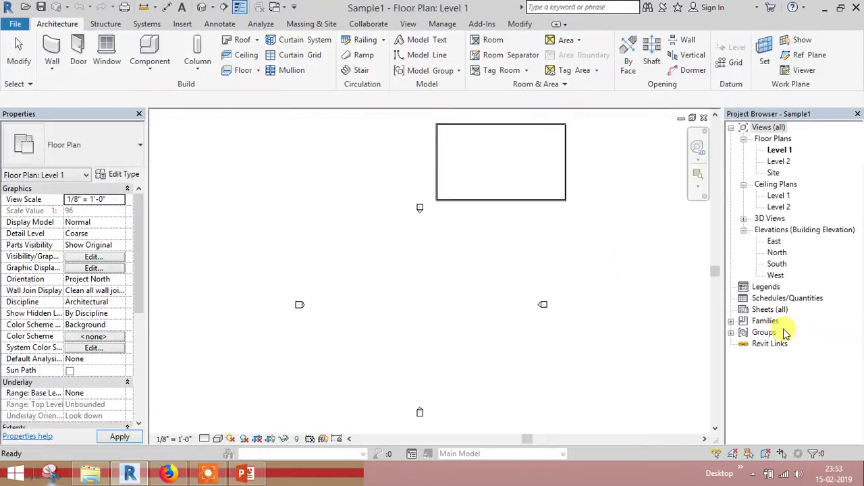
pyautogui.click(774, 242)
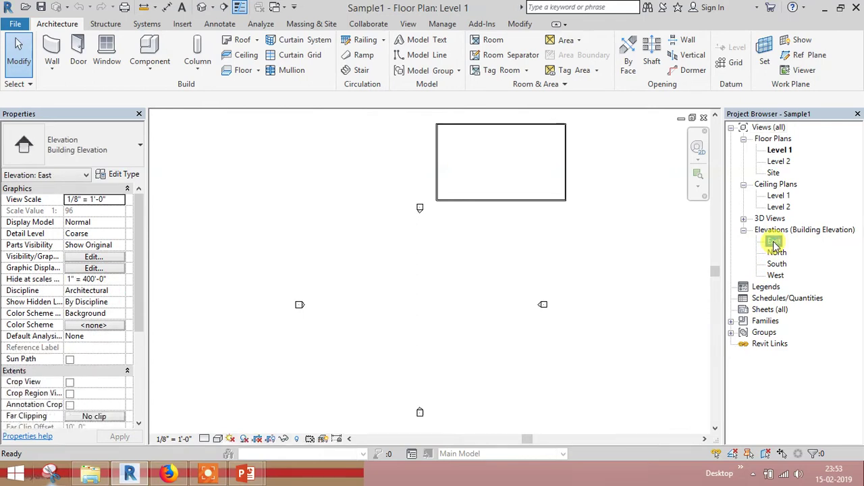
pyautogui.scroll(2, 541, 319)
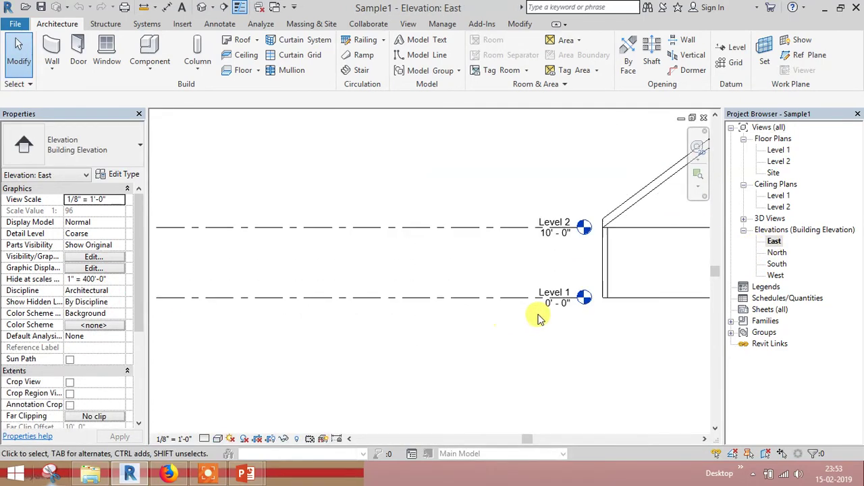
pyautogui.scroll(1, 540, 319)
# Step: Change Level 1's elevation to 2' - 0" and Level 2's to 12' - 0"
pyautogui.click(552, 300)
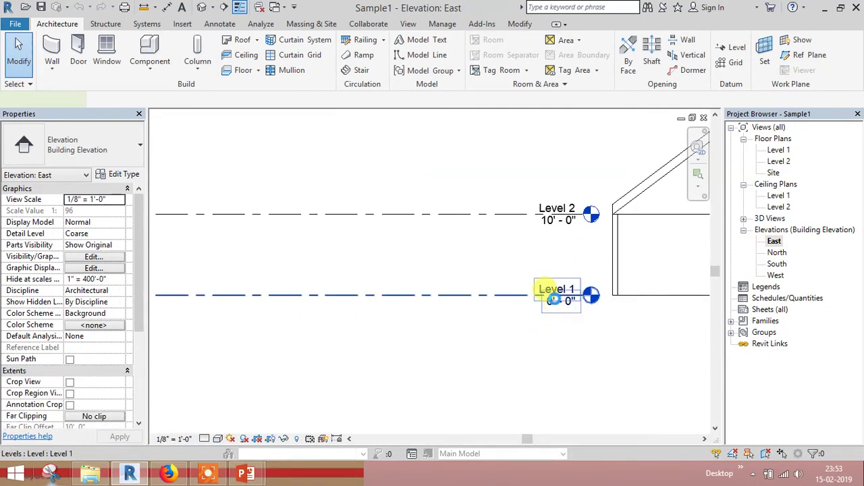
pyautogui.click(556, 300)
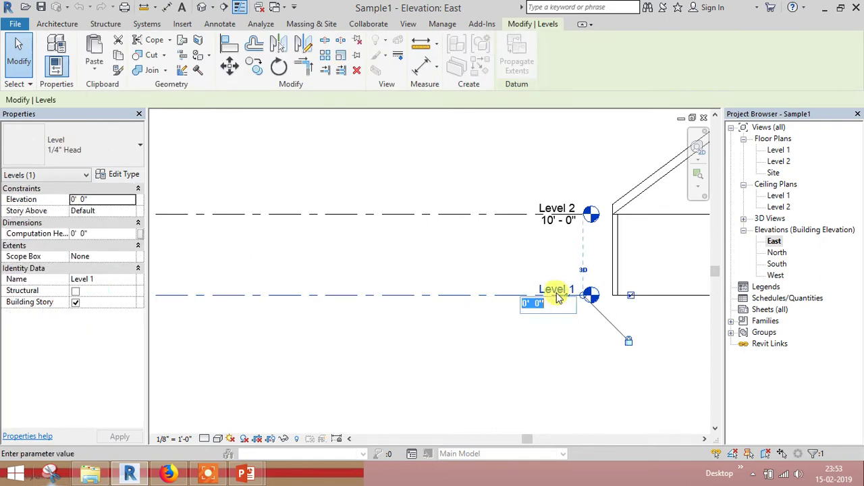
pyautogui.write('2')
pyautogui.press('Return')
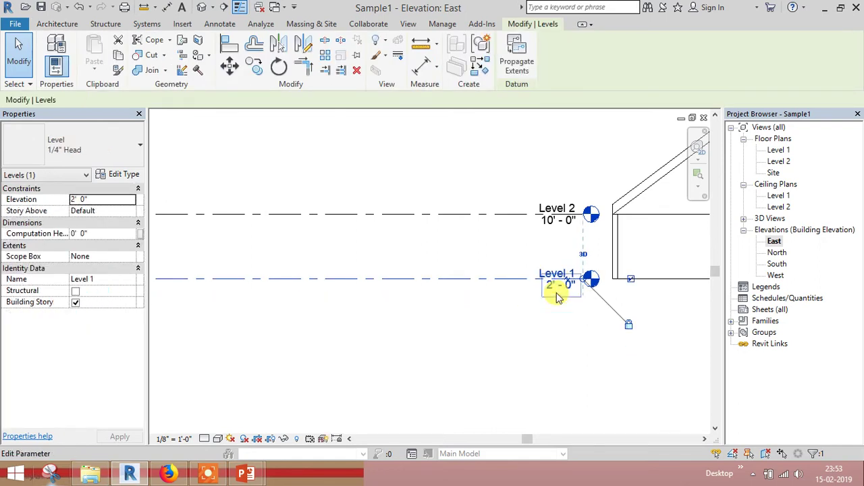
pyautogui.click(557, 215)
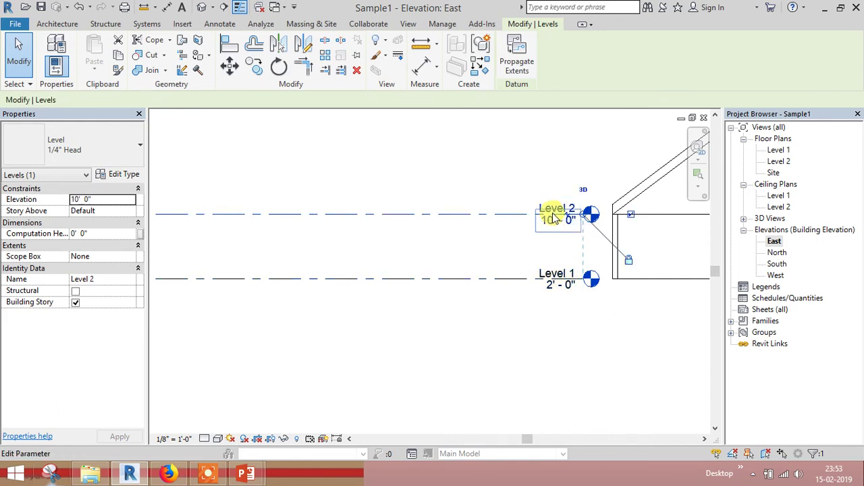
pyautogui.click(552, 219)
pyautogui.write('12')
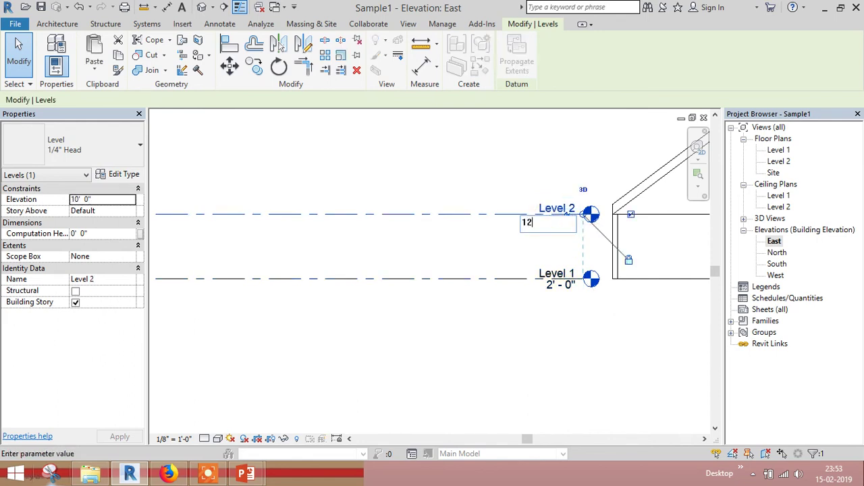
pyautogui.press('Return')
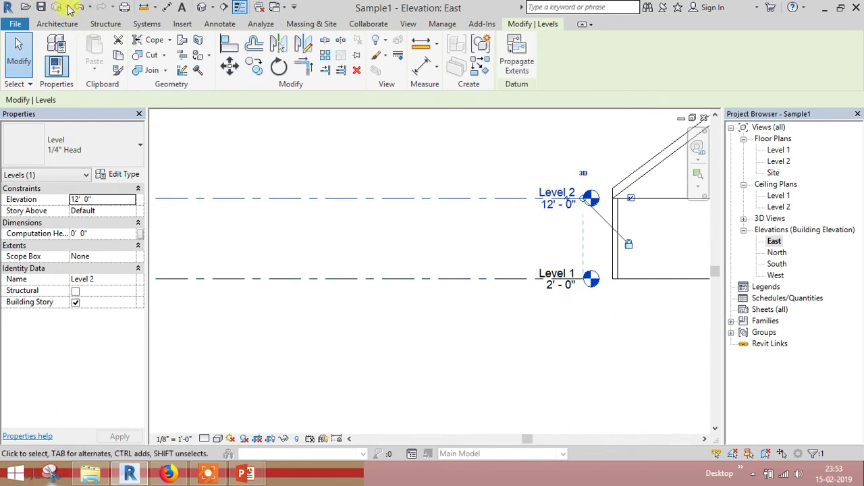
# Step: Save Sample1 with the new level elevations
pyautogui.click(41, 7)
pyautogui.click(691, 126)
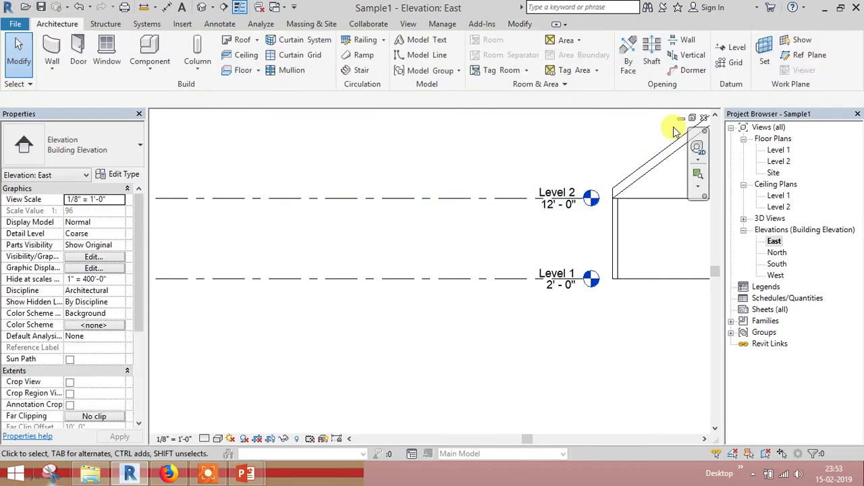
pyautogui.click(704, 120)
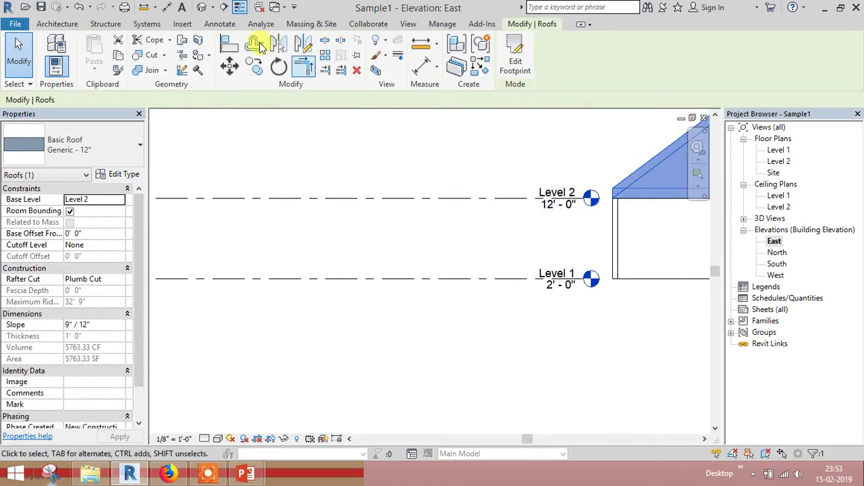
# Step: Close Sample1, reopen Project7.rvt, and dismiss the Coordination Review warning about its link
pyautogui.click(16, 24)
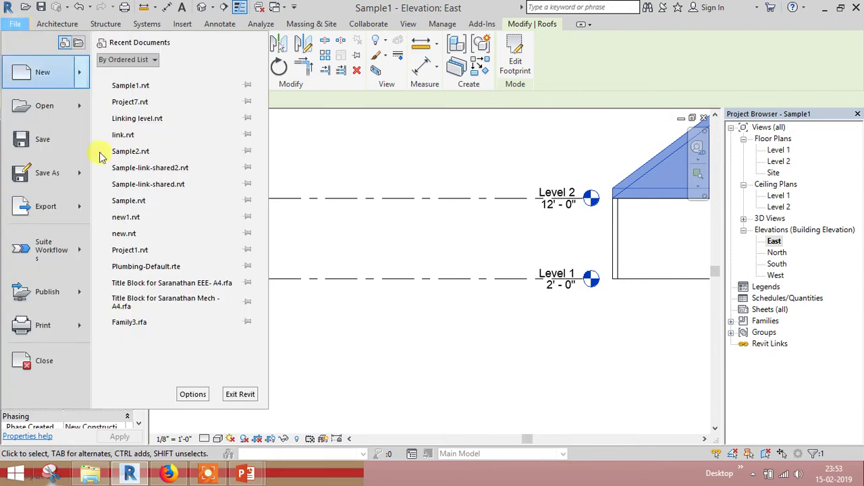
pyautogui.click(32, 356)
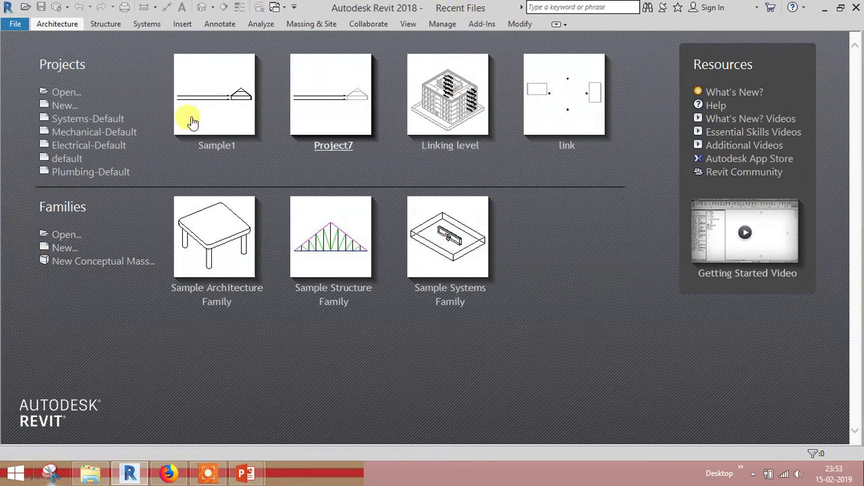
pyautogui.click(64, 93)
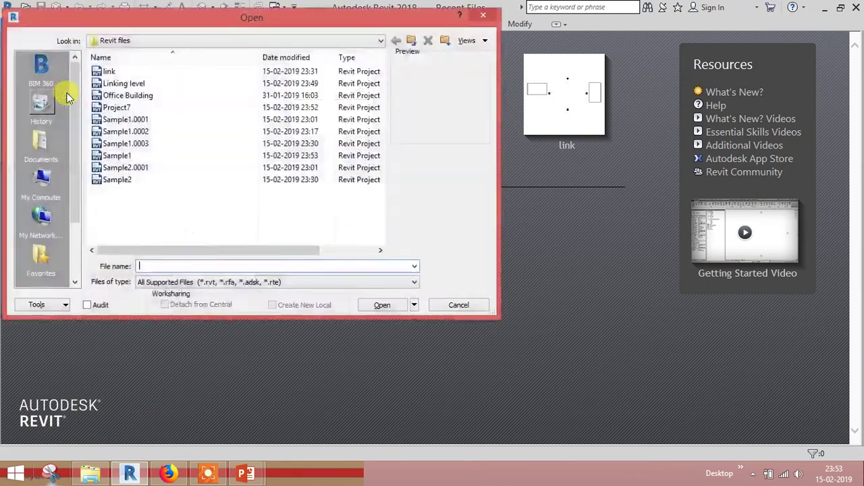
pyautogui.click(120, 109)
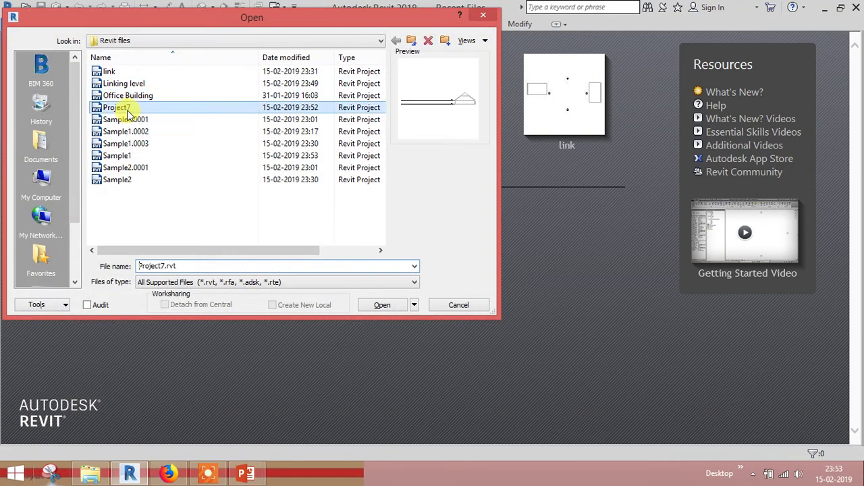
pyautogui.click(382, 305)
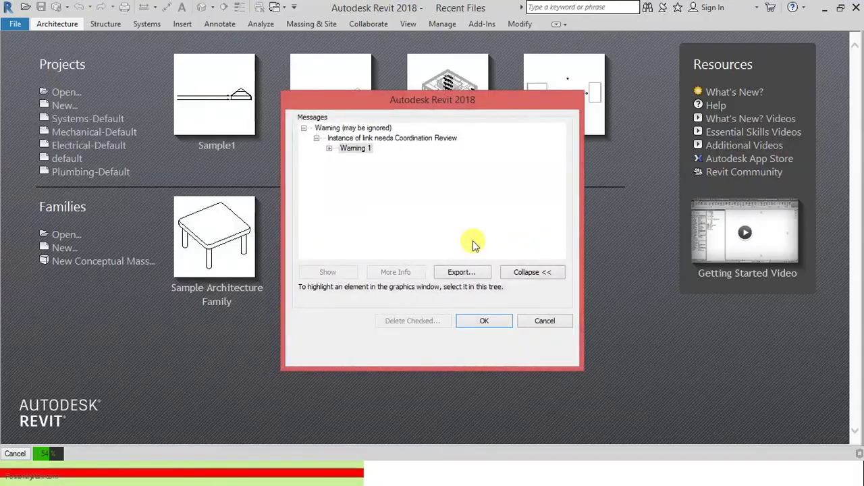
pyautogui.click(329, 149)
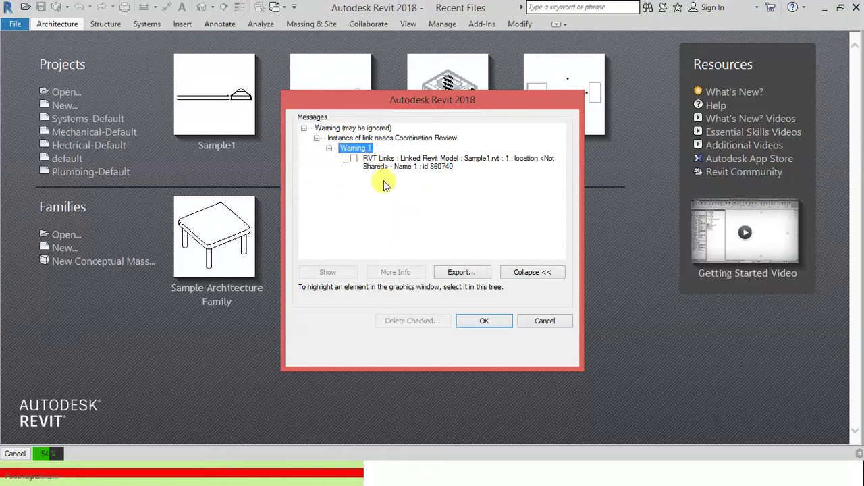
pyautogui.click(478, 322)
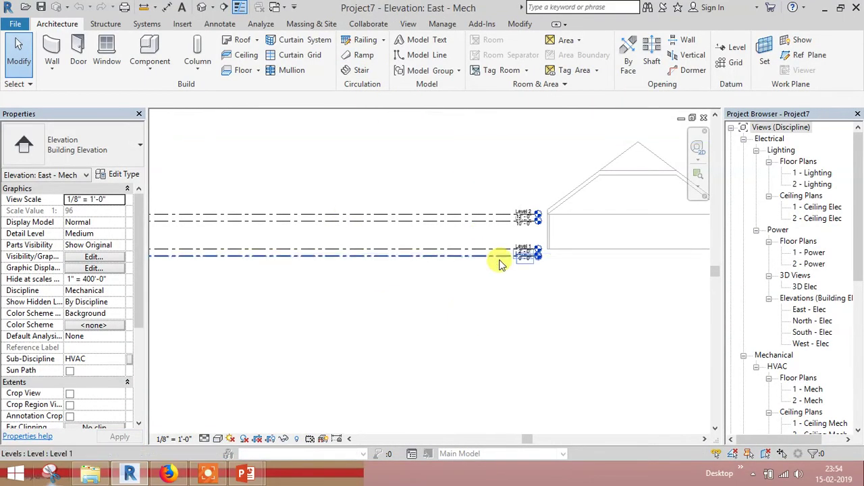
# Step: Show the Collaborate ribbon tools on Project7's East - Mech elevation
pyautogui.scroll(5, 510, 252)
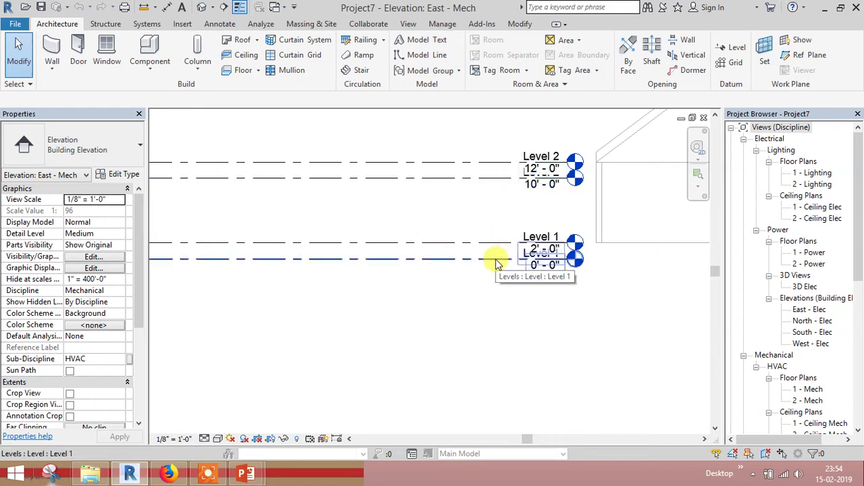
pyautogui.click(376, 25)
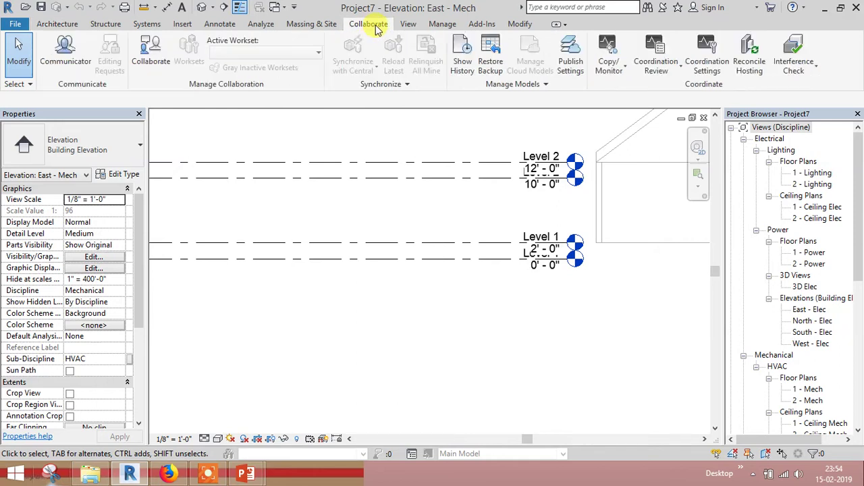
pyautogui.click(672, 73)
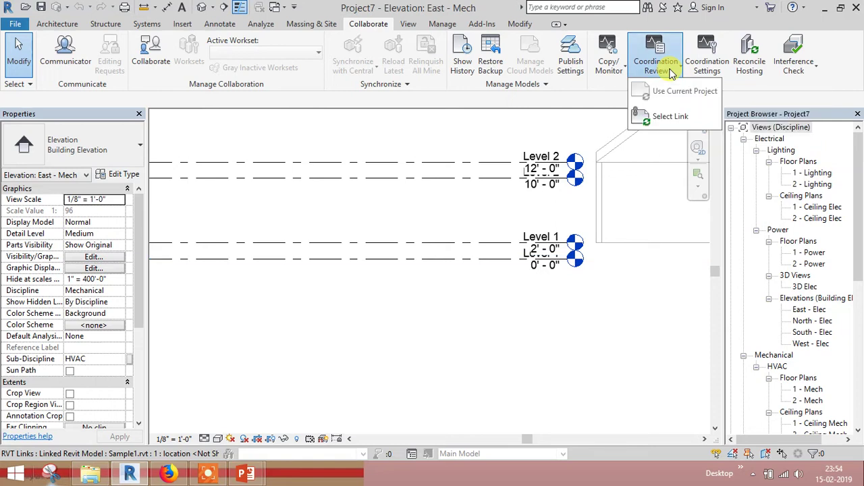
pyautogui.click(665, 117)
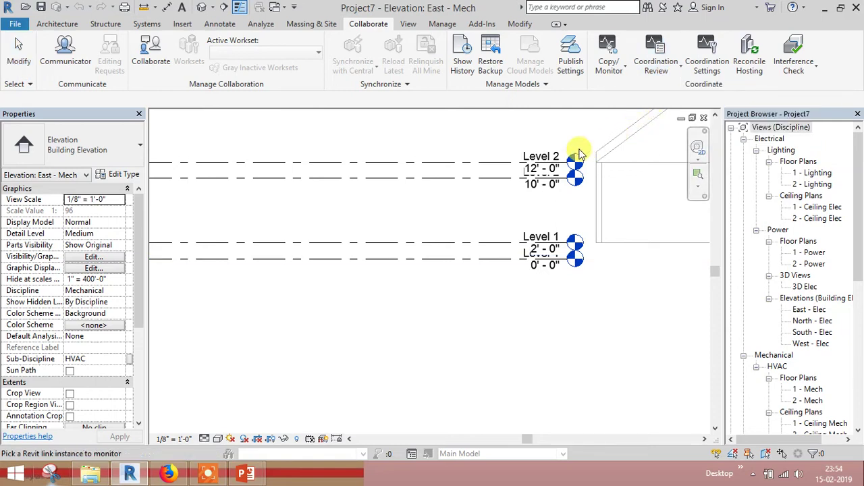
pyautogui.click(606, 243)
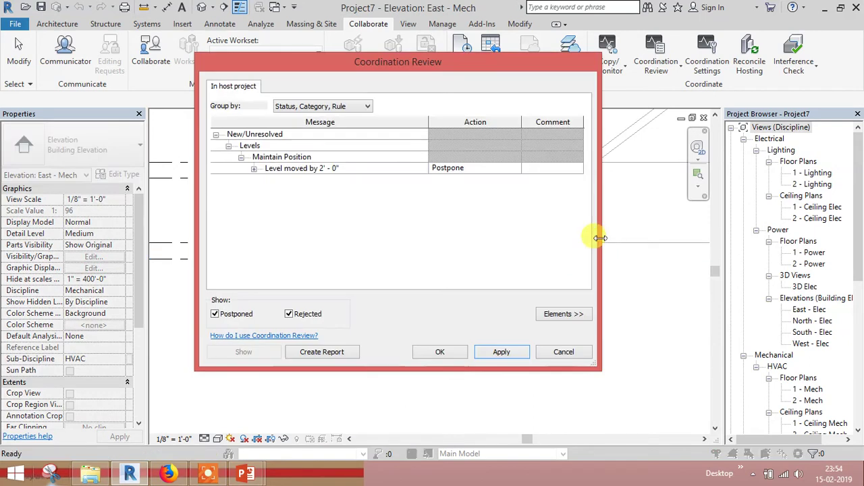
pyautogui.click(257, 169)
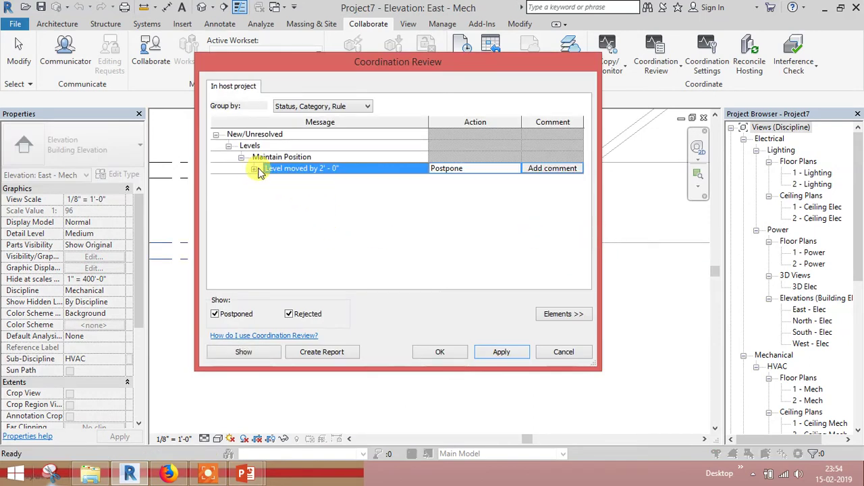
pyautogui.click(254, 168)
pyautogui.moveTo(354, 69); pyautogui.dragTo(185, 63)
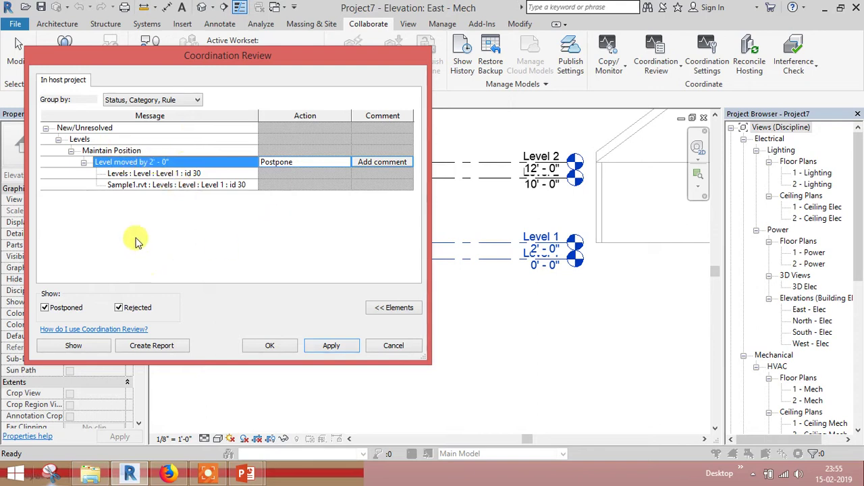
pyautogui.click(348, 166)
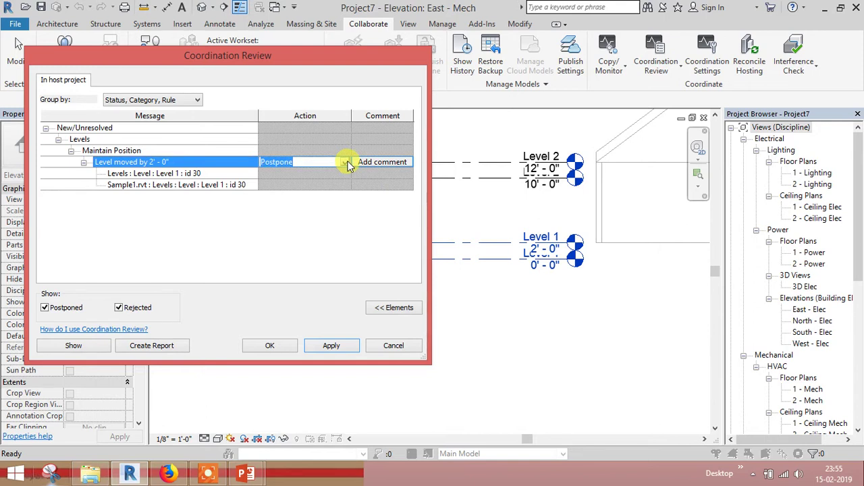
pyautogui.click(346, 164)
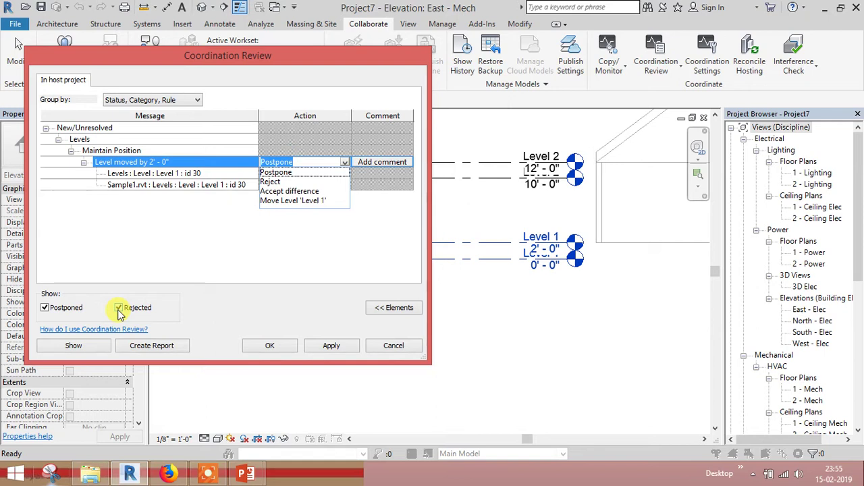
pyautogui.click(286, 192)
pyautogui.click(282, 347)
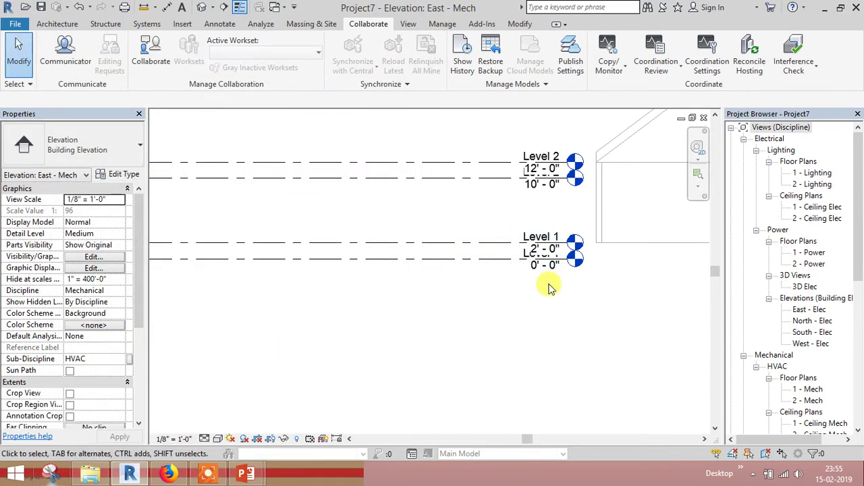
pyautogui.hotkey('ctrl', 'z')
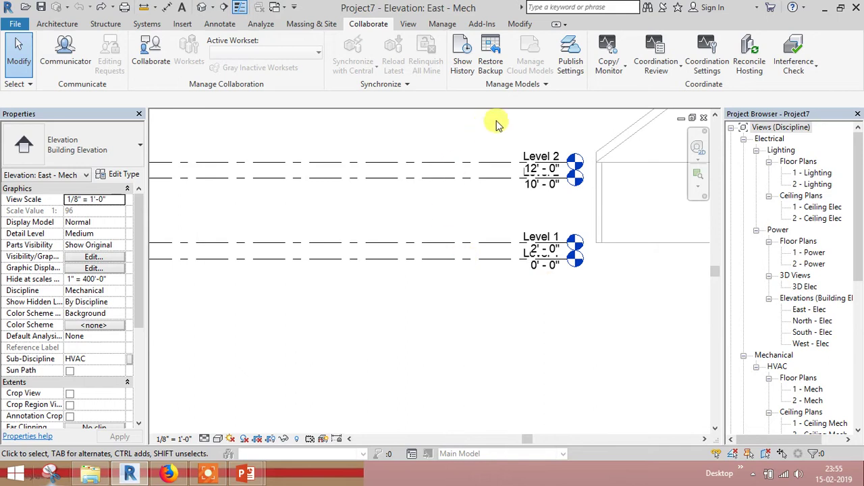
pyautogui.click(608, 57)
pyautogui.click(603, 116)
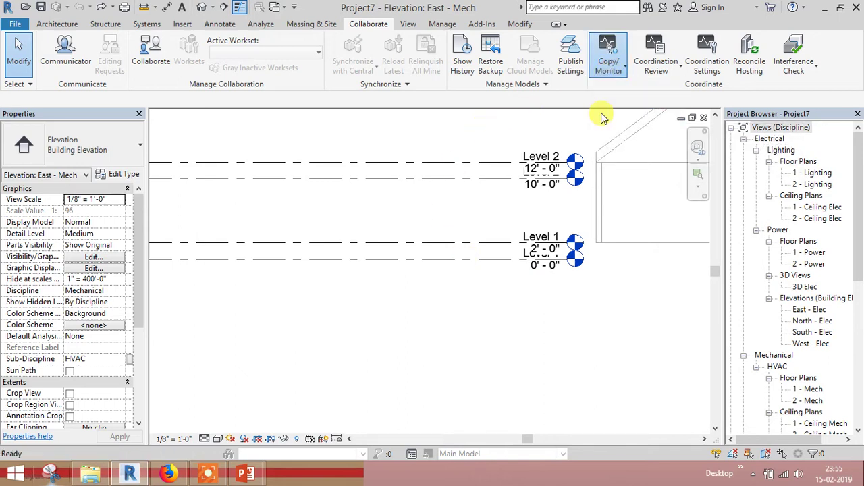
pyautogui.click(507, 251)
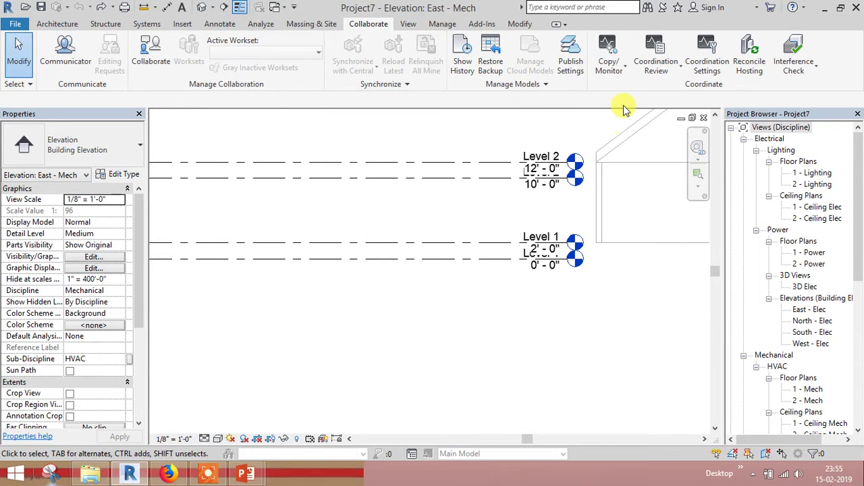
pyautogui.click(608, 58)
pyautogui.click(614, 115)
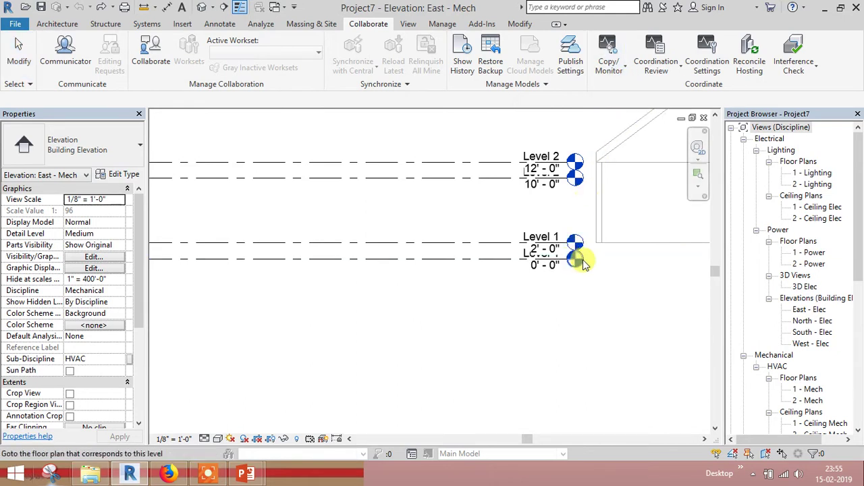
# Step: Cancel Copy/Monitor, then in the link's Coordination Review set Level 1's action to Move Level 'Level 1'
pyautogui.click(612, 247)
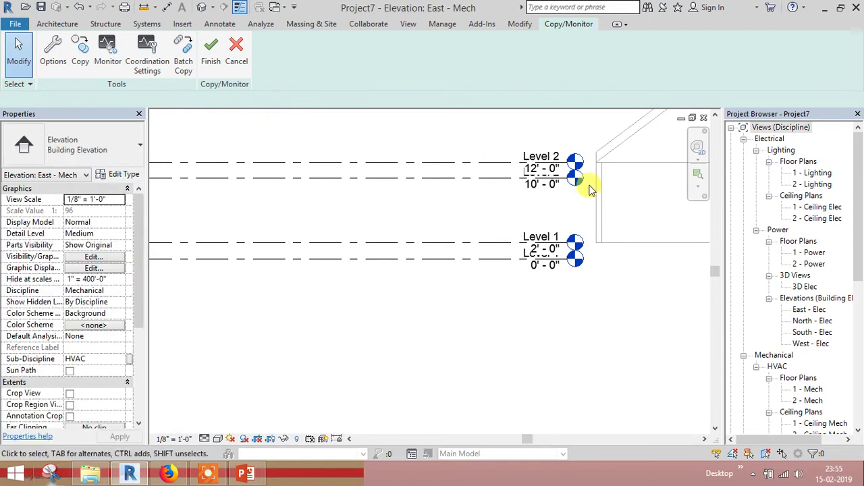
pyautogui.click(237, 52)
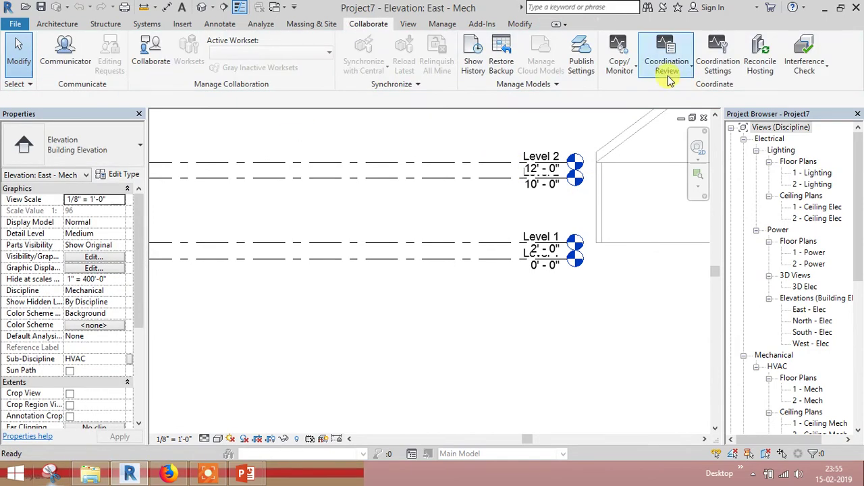
pyautogui.click(666, 67)
pyautogui.click(634, 114)
pyautogui.click(604, 254)
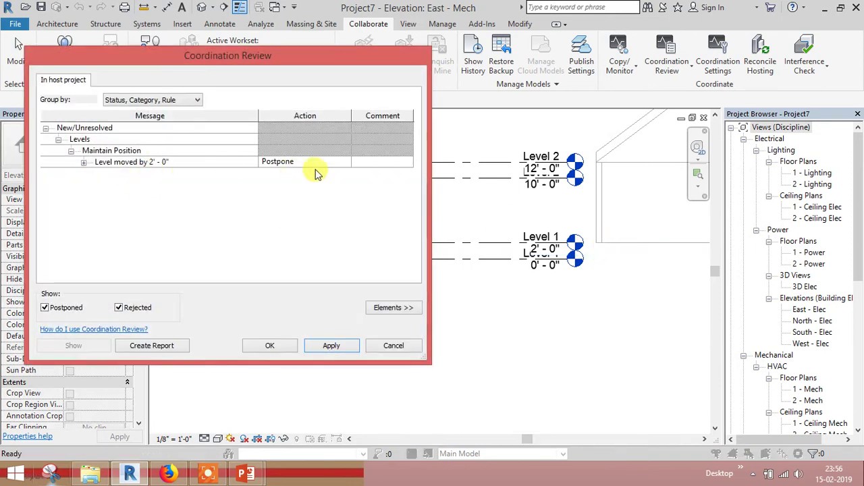
pyautogui.click(343, 165)
pyautogui.click(343, 165)
pyautogui.click(345, 165)
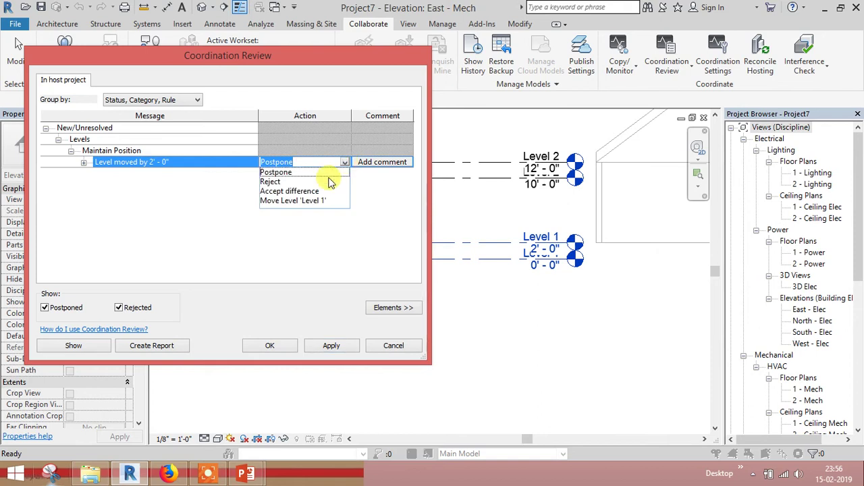
pyautogui.click(307, 203)
pyautogui.click(285, 343)
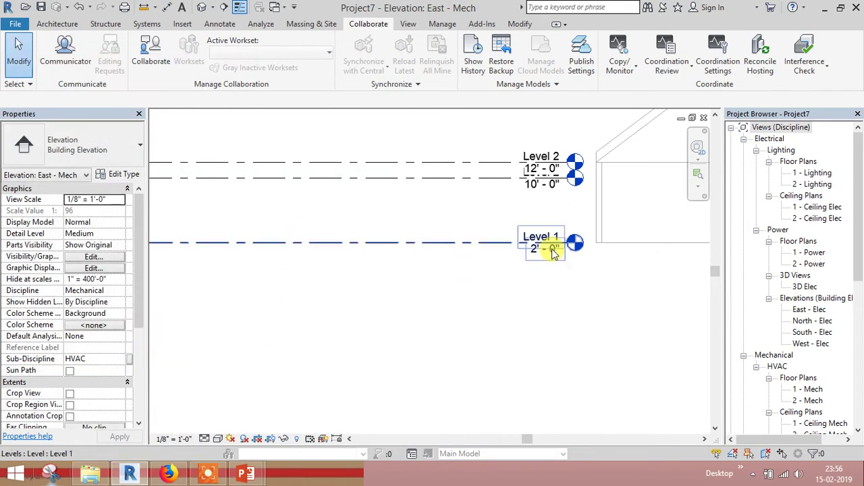
# Step: Recheck the linked model's Coordination Review to confirm no warnings remain, then close it
pyautogui.click(668, 71)
pyautogui.click(675, 118)
pyautogui.click(602, 246)
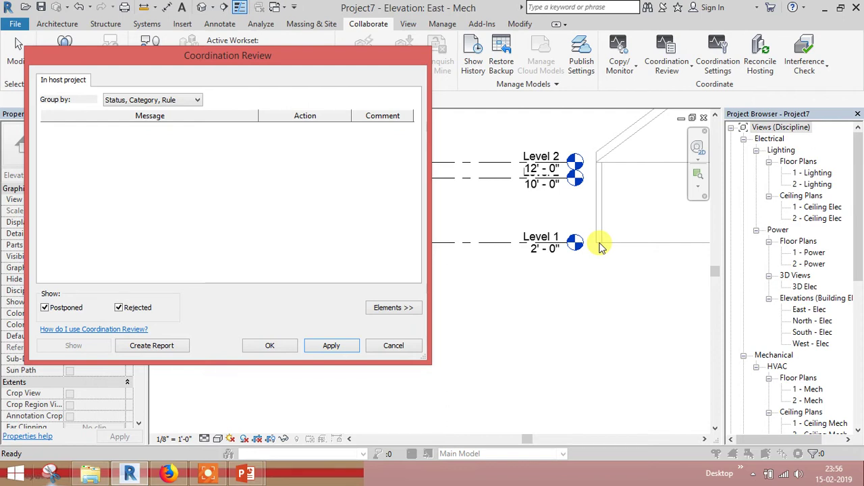
pyautogui.click(392, 347)
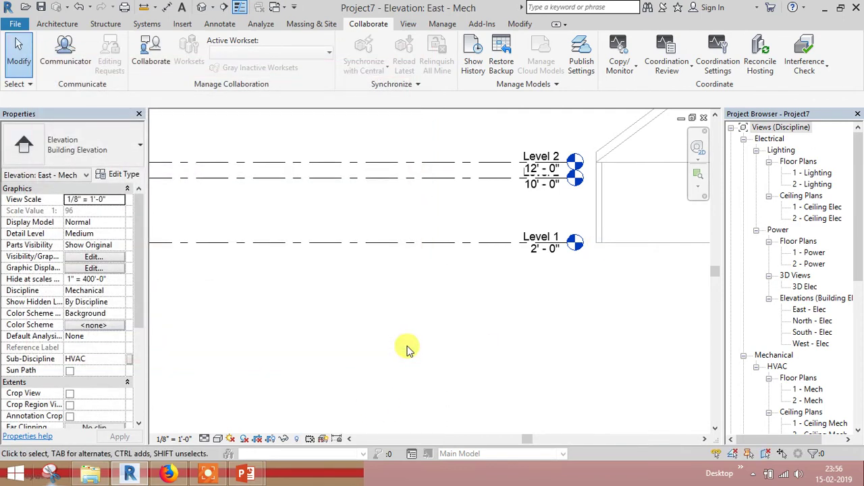
pyautogui.scroll(-2, 527, 284)
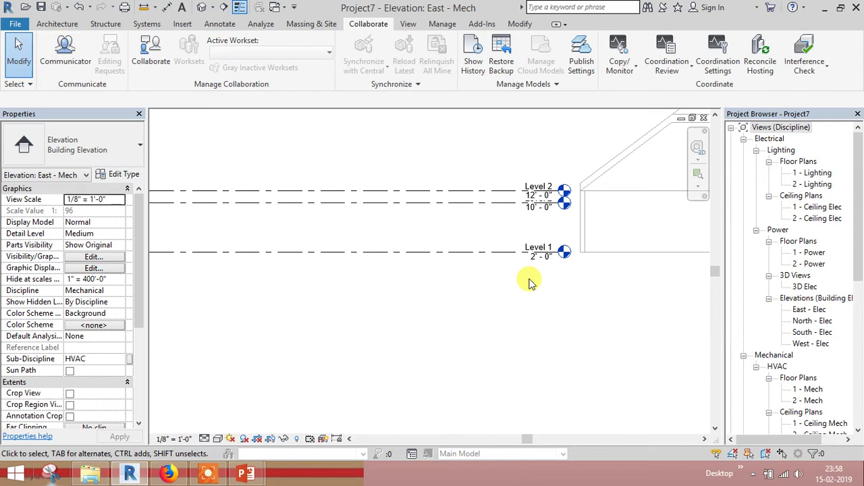
# Step: Clear the Sample1.rvt link selection and close the current project
pyautogui.click(703, 117)
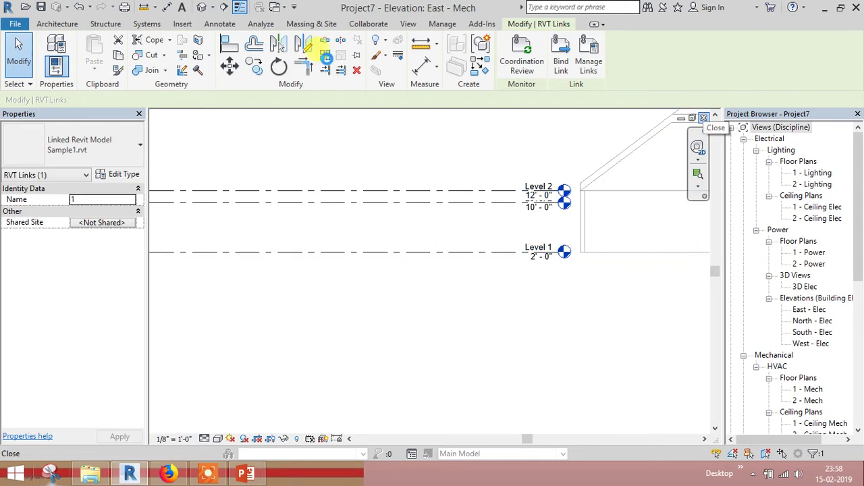
pyautogui.press('Escape')
pyautogui.click(14, 24)
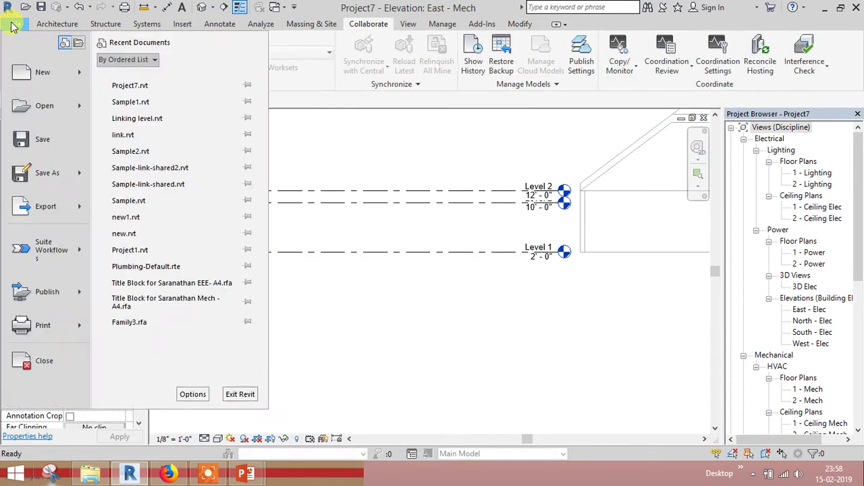
pyautogui.click(42, 359)
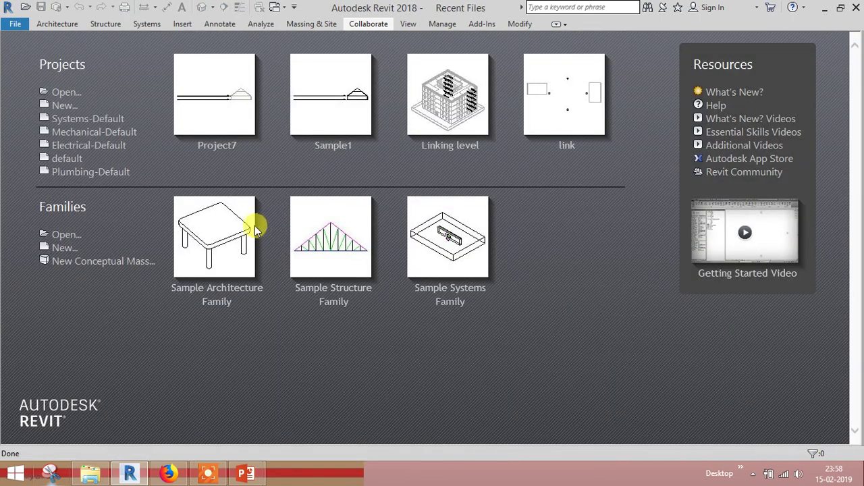
# Step: Open the Linking level project file
pyautogui.click(65, 94)
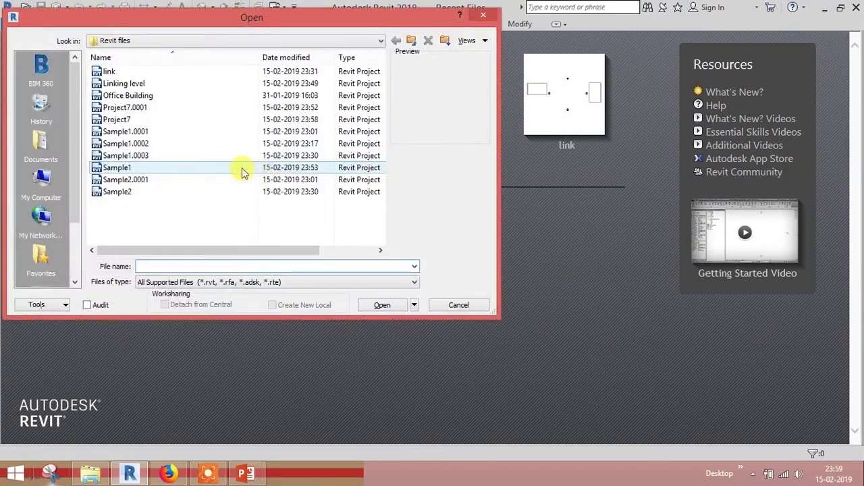
pyautogui.click(118, 84)
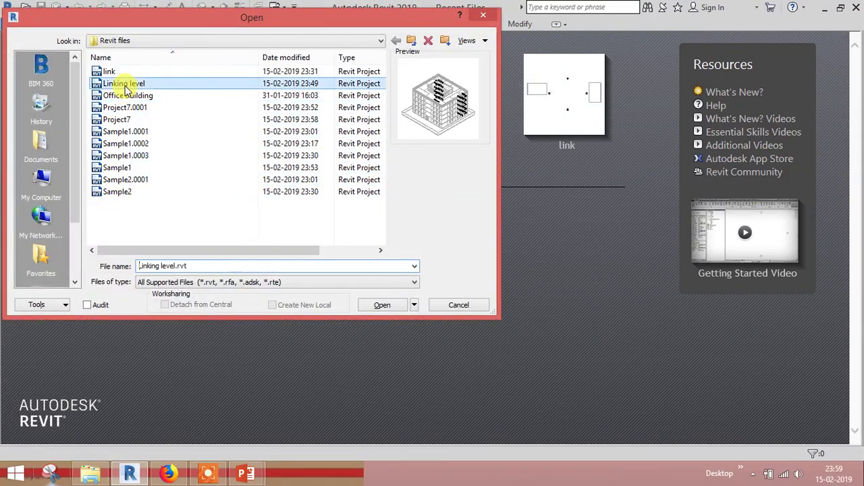
pyautogui.click(382, 304)
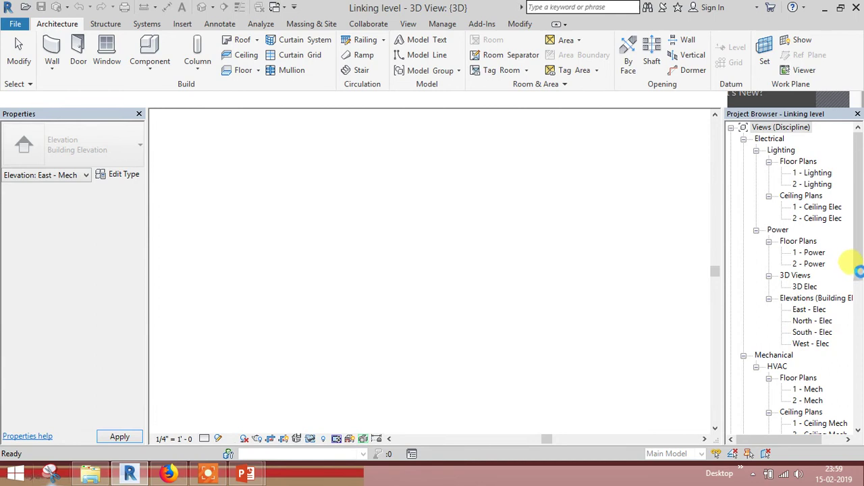
# Step: Open the East - Mech elevation view from the Project Browser
pyautogui.moveTo(858, 270); pyautogui.dragTo(860, 335)
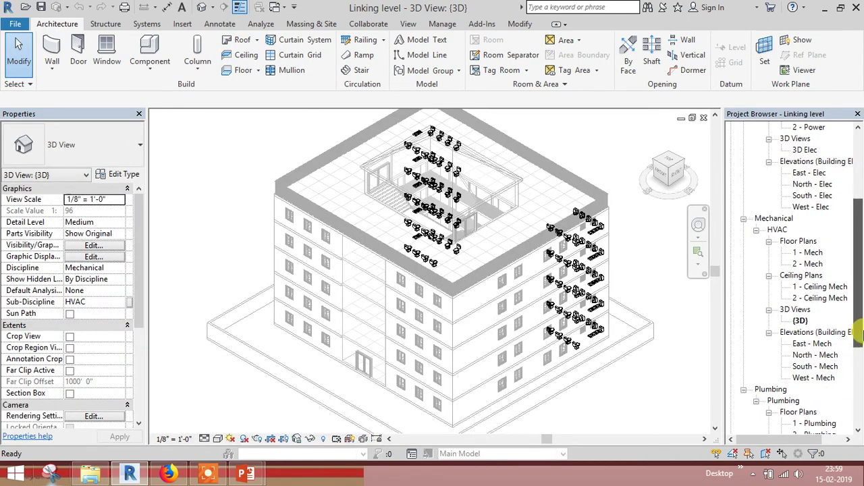
pyautogui.click(814, 344)
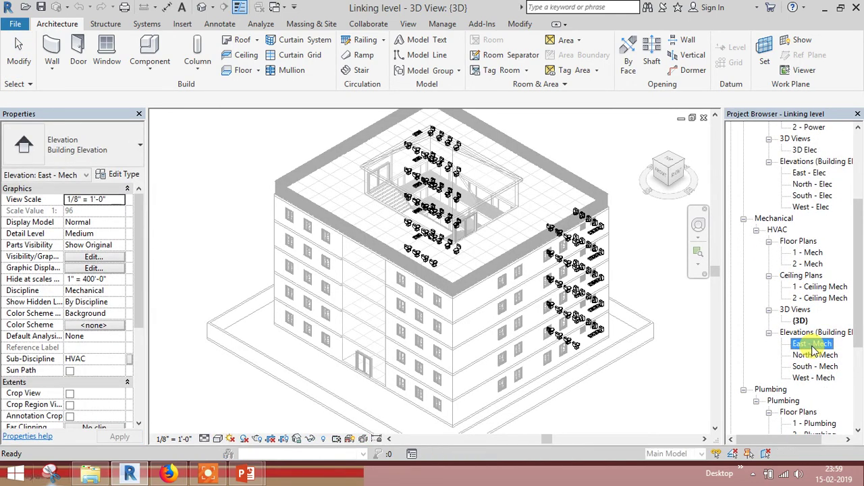
pyautogui.doubleClick(814, 345)
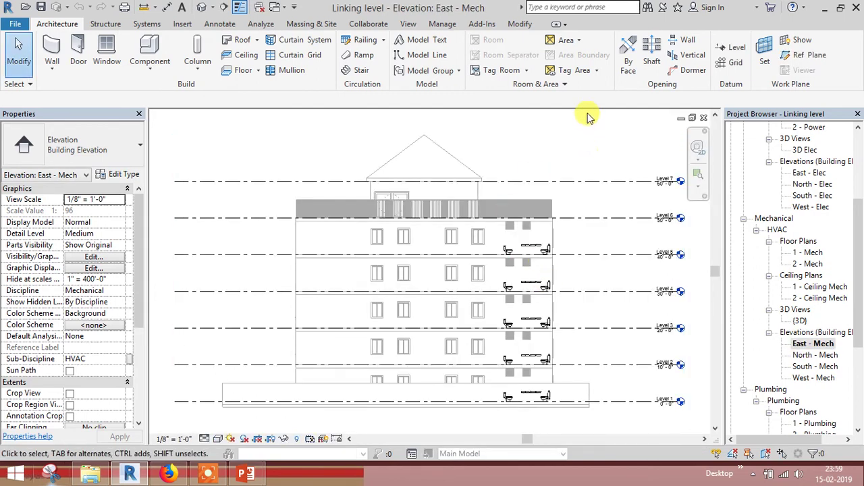
# Step: Start Copy/Monitor using the linked building model as the source
pyautogui.click(368, 23)
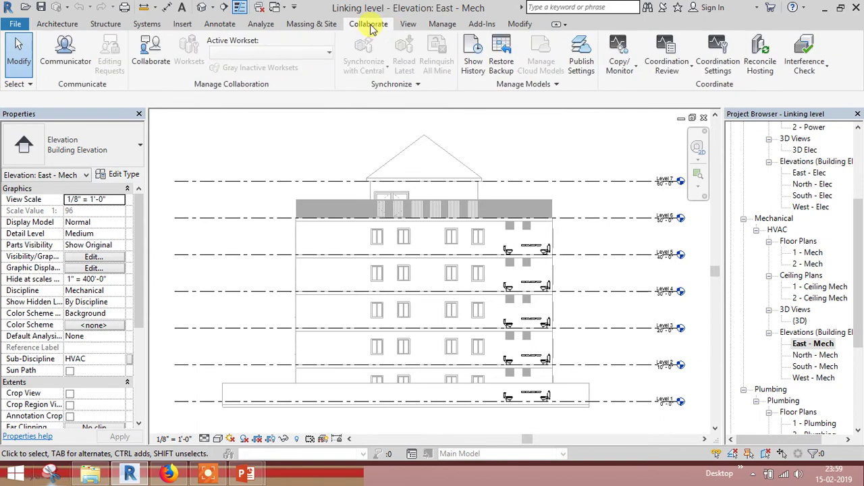
pyautogui.click(619, 65)
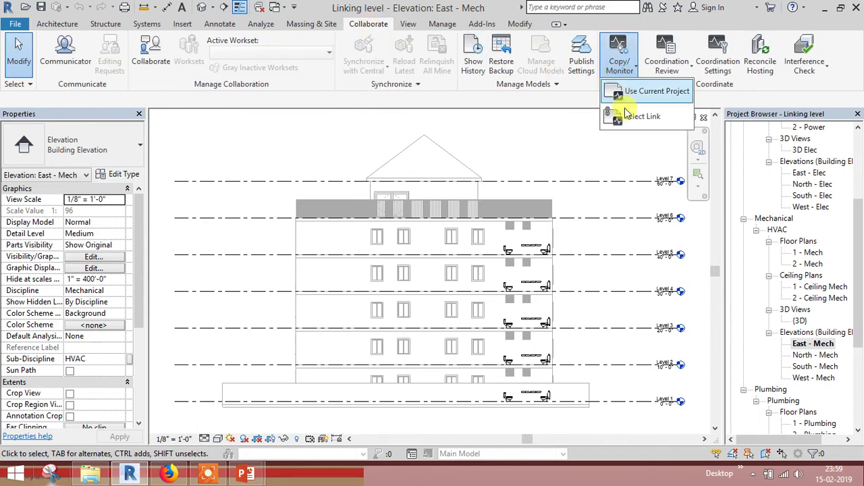
pyautogui.click(628, 116)
pyautogui.click(596, 181)
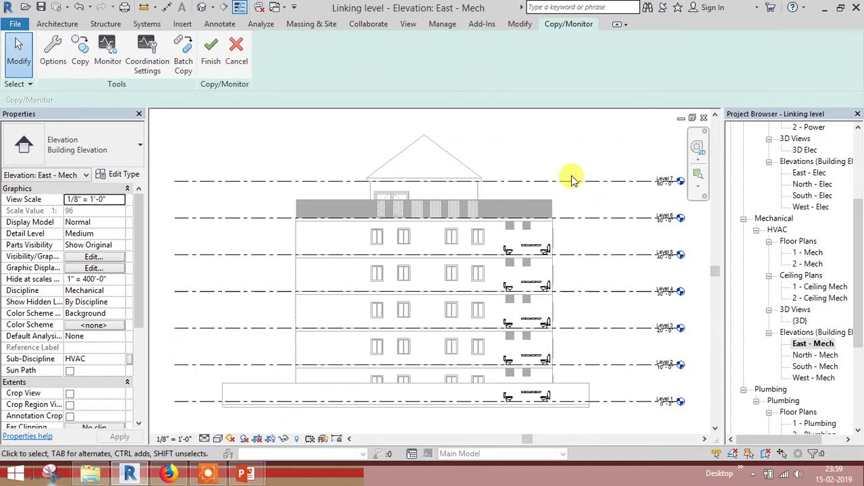
# Step: Use Copy mode to copy Level 3 from the linked model
pyautogui.click(85, 65)
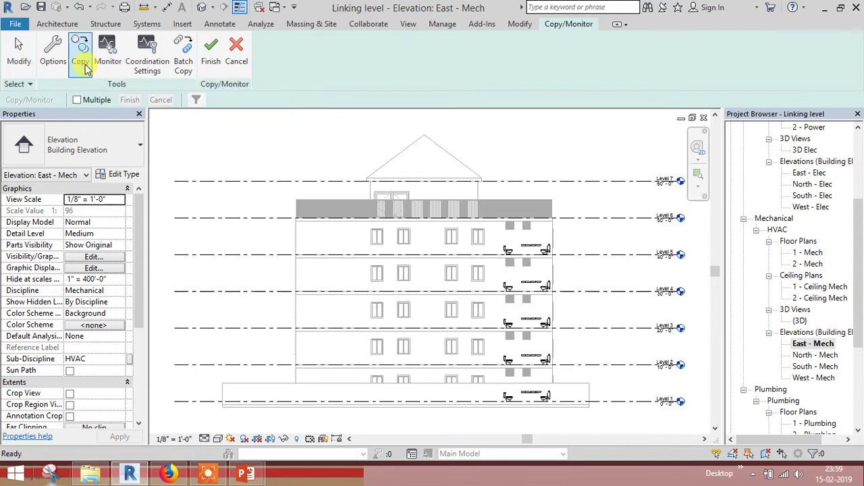
pyautogui.click(102, 61)
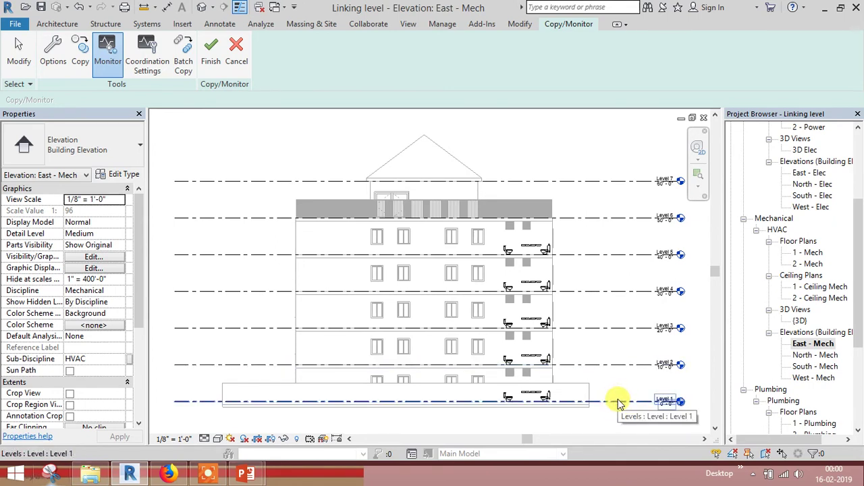
pyautogui.click(78, 59)
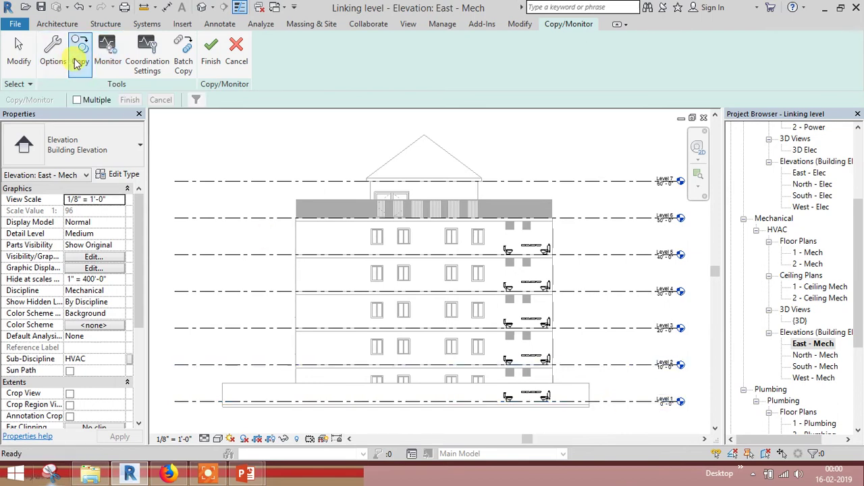
pyautogui.click(613, 327)
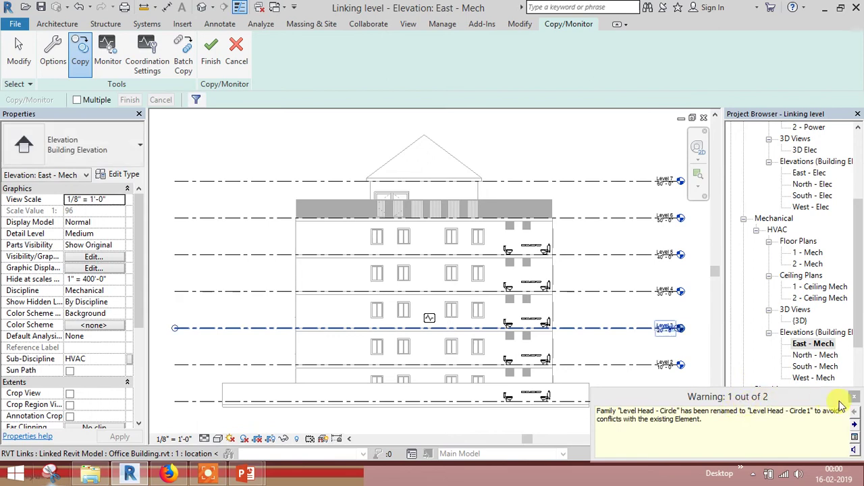
# Step: Dismiss the Level Head - Circle rename warning and copy Levels 4, 5 and 6 from the link
pyautogui.click(855, 397)
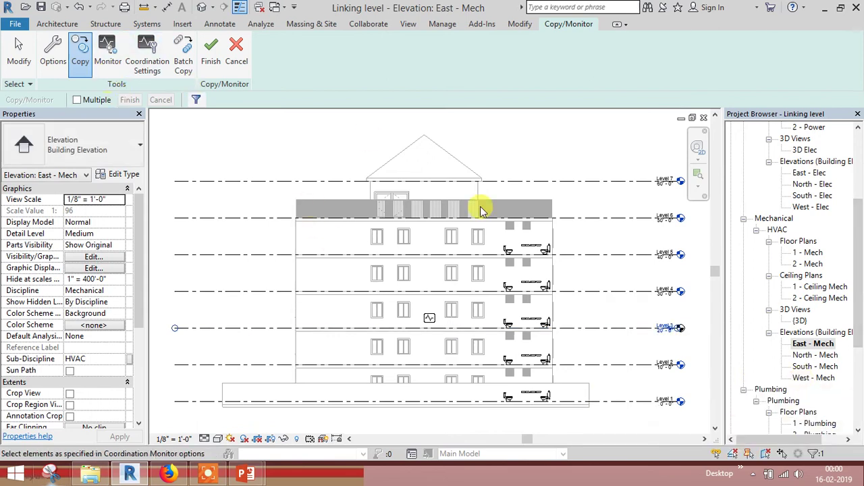
pyautogui.click(602, 292)
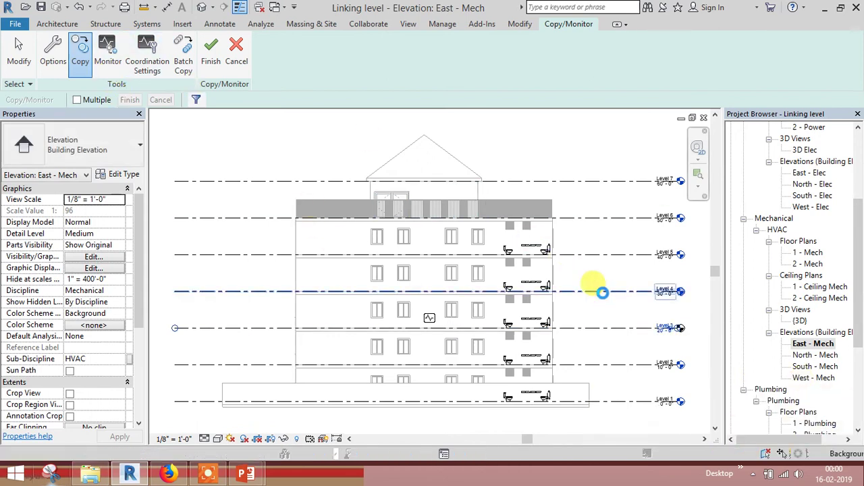
pyautogui.click(599, 255)
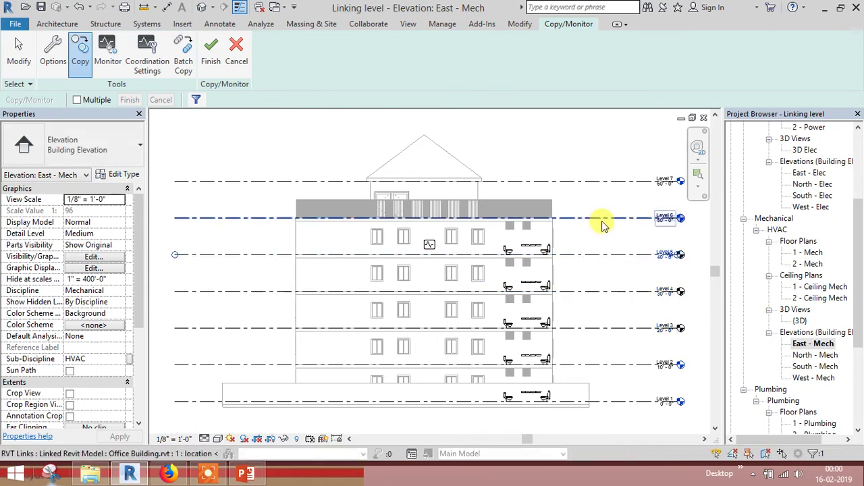
pyautogui.click(603, 224)
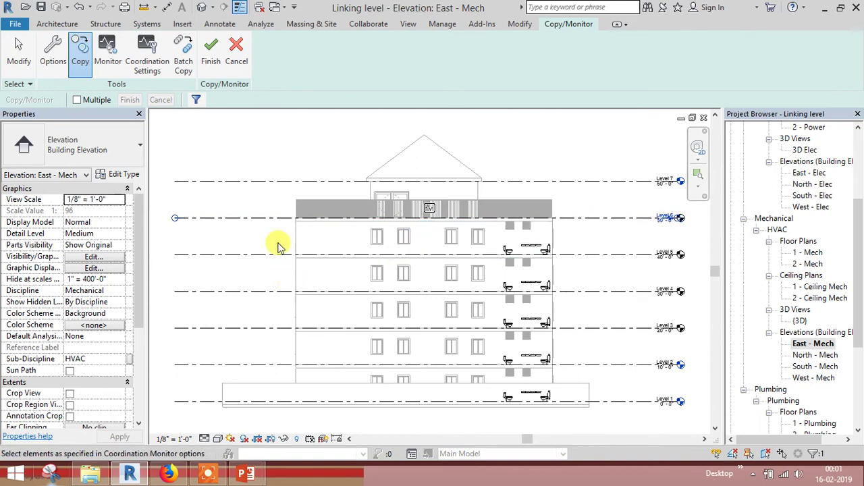
# Step: Finish Copy/Monitor, check the elevations of Levels 4, 5, 1 and 3, then switch to the slide show
pyautogui.click(212, 48)
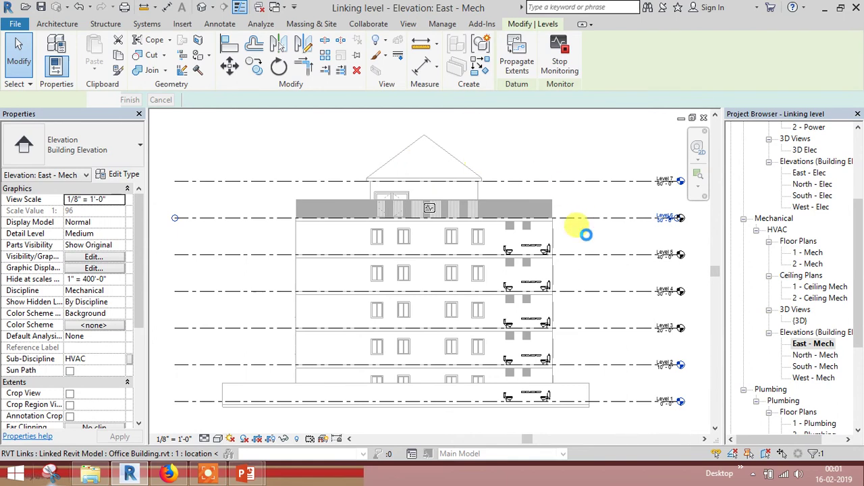
pyautogui.click(598, 292)
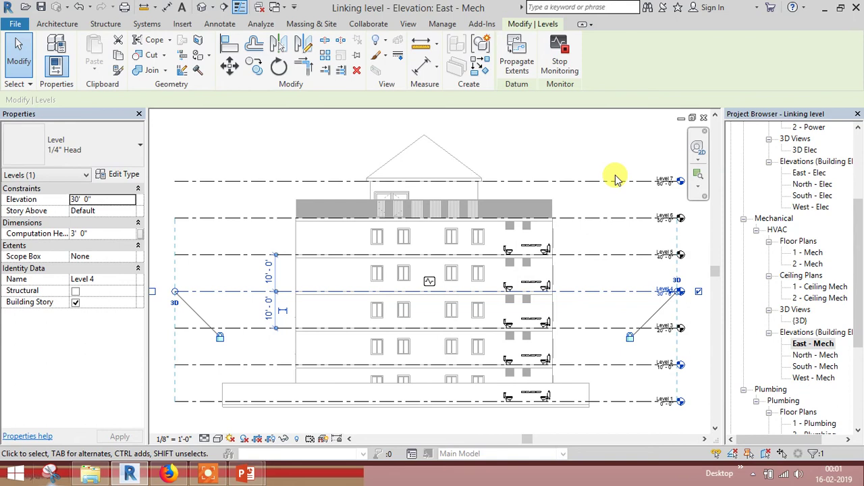
pyautogui.click(584, 124)
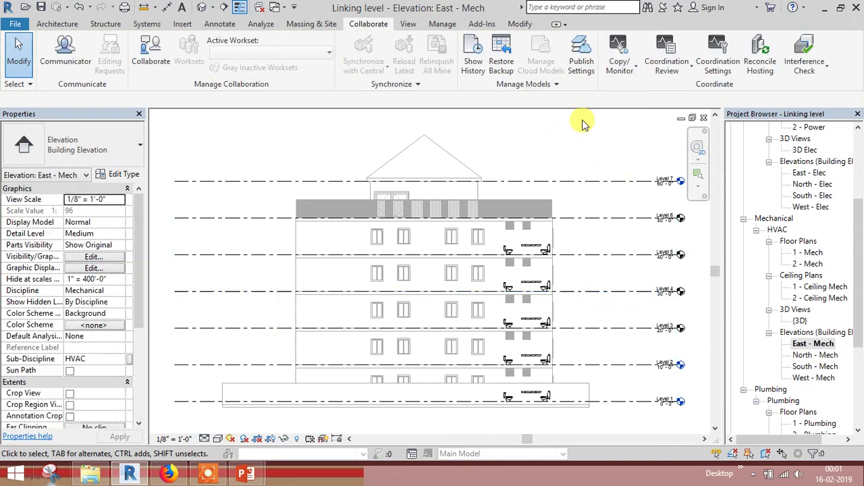
pyautogui.click(623, 255)
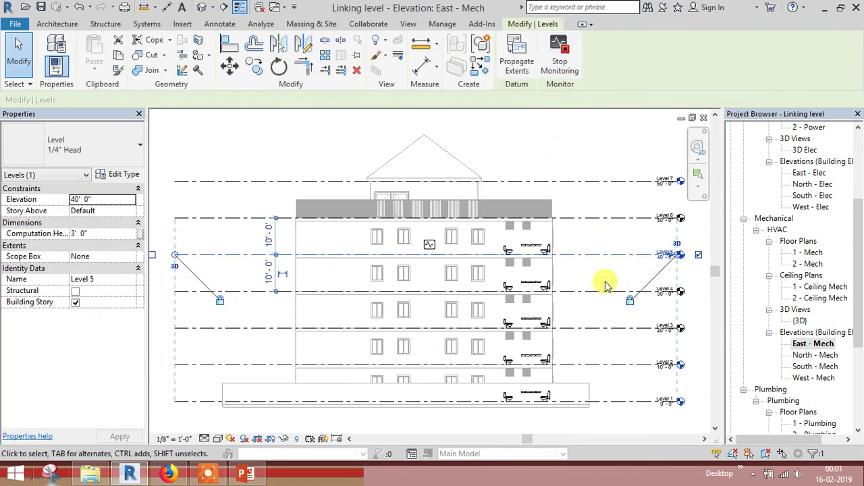
pyautogui.click(622, 404)
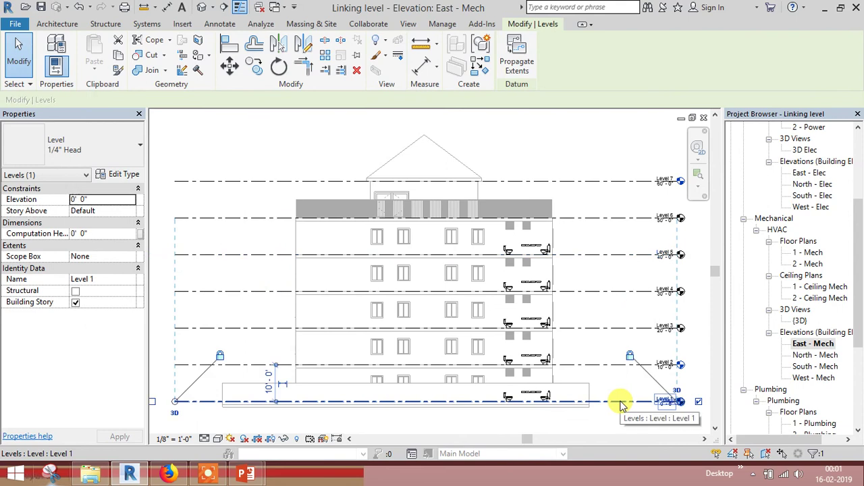
pyautogui.click(628, 336)
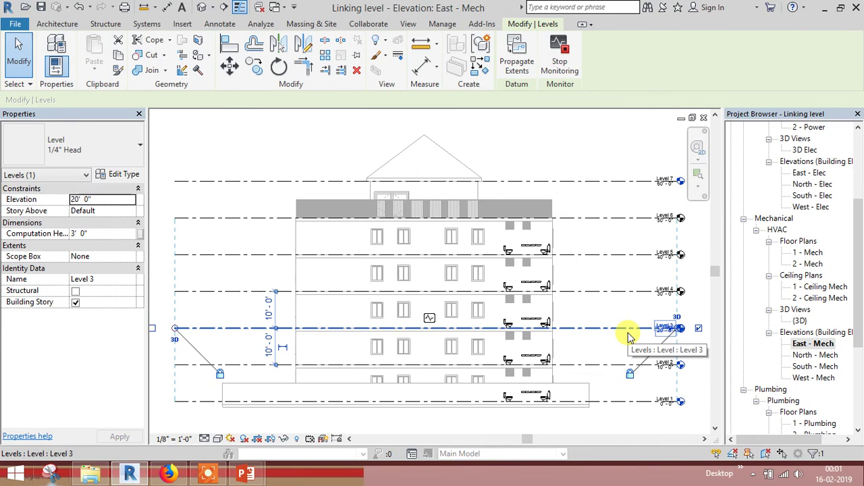
pyautogui.press('Escape')
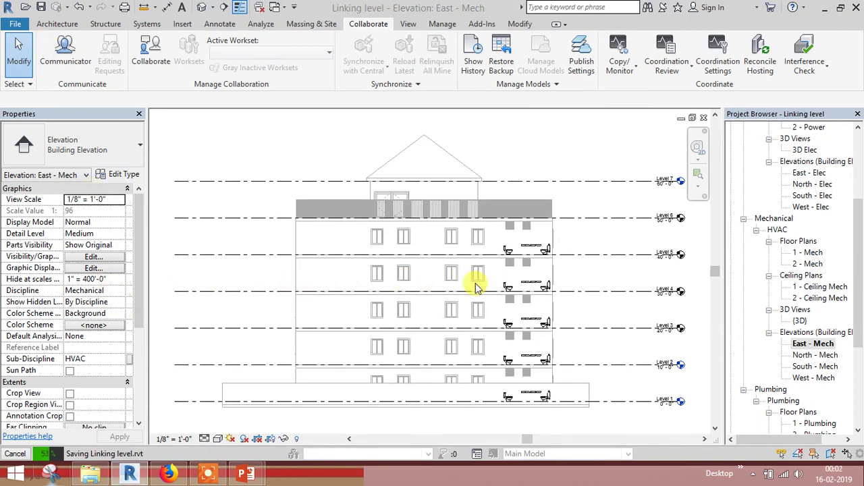
pyautogui.hotkey('alt', 'Tab')
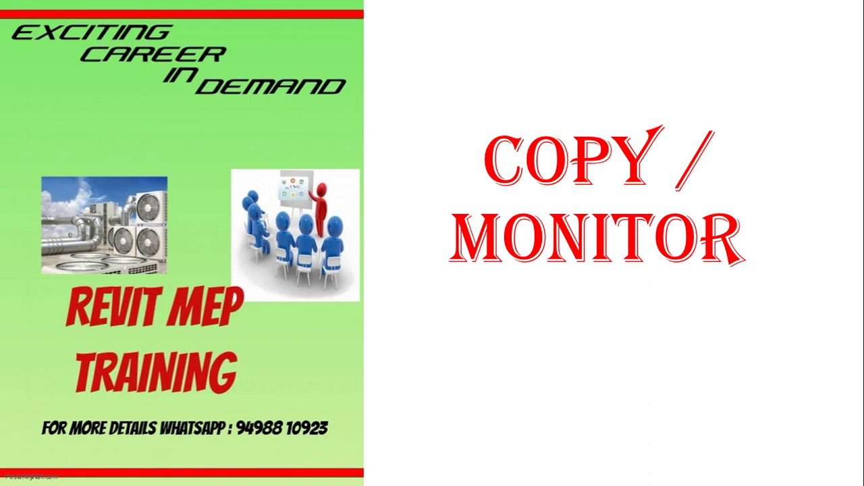
pyautogui.hotkey('alt', 'Tab')
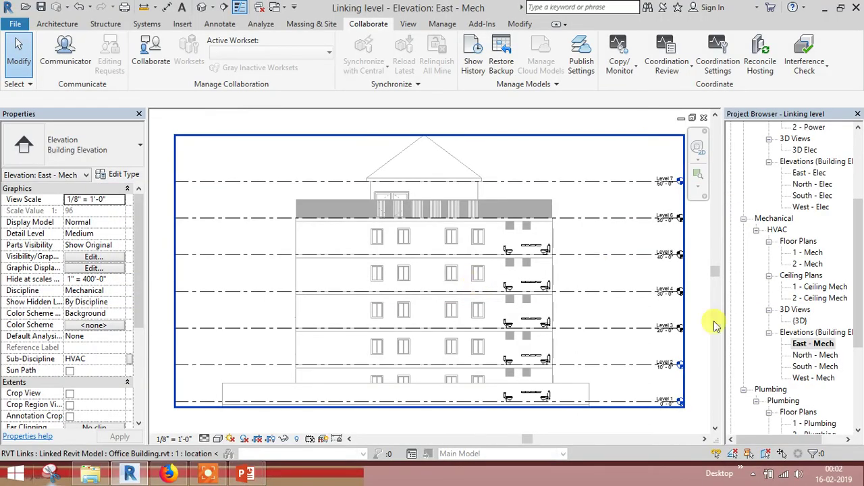